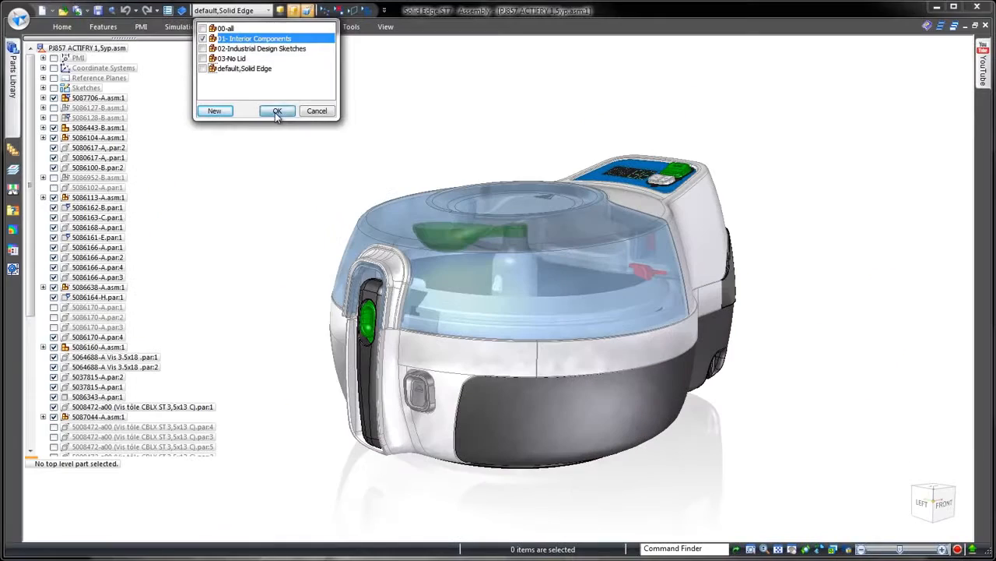
- Display the 01- Interior Components configuration to view the internal parts, and restore the 00-all configuration
{"action": "left_click", "coordinate": [278, 109]}
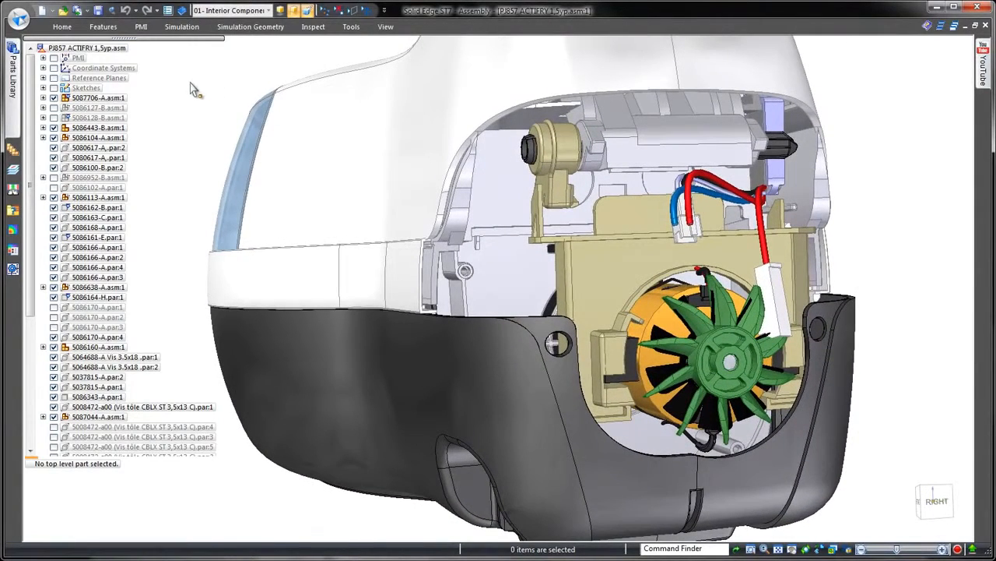
{"action": "left_click", "coordinate": [228, 11]}
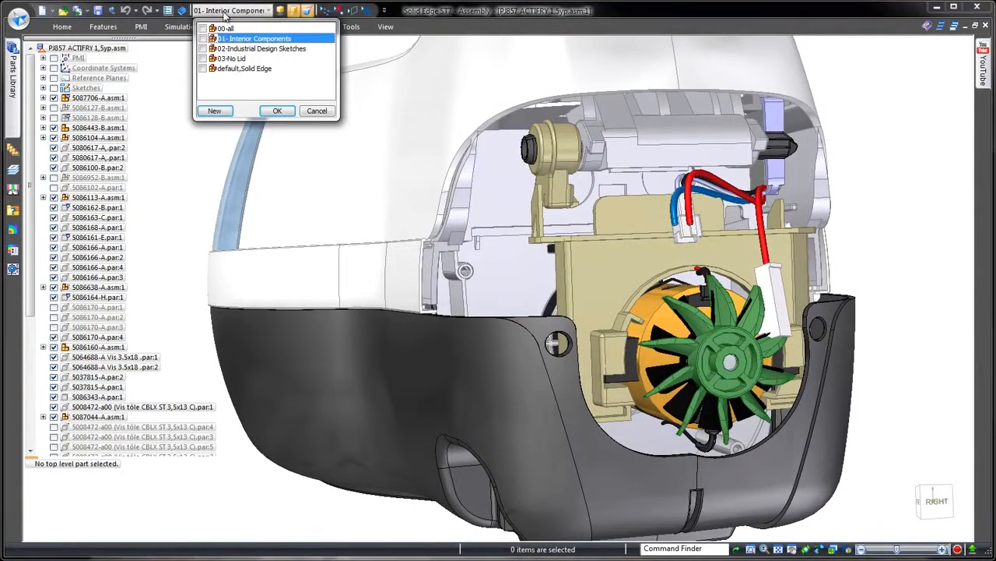
{"action": "left_click", "coordinate": [275, 111]}
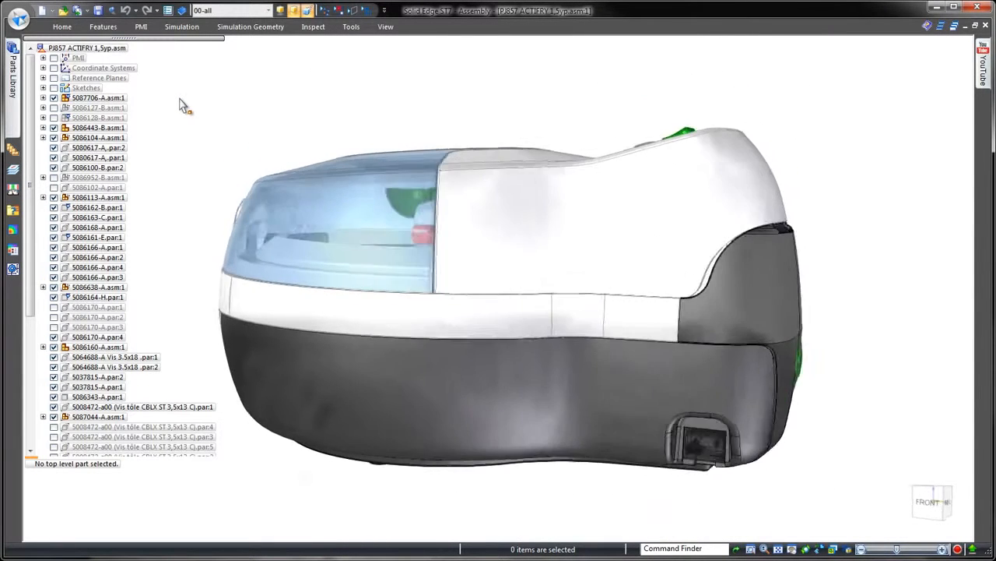
- Display the assembly's 02-Industrial Design Sketches configuration
{"action": "left_click", "coordinate": [222, 10]}
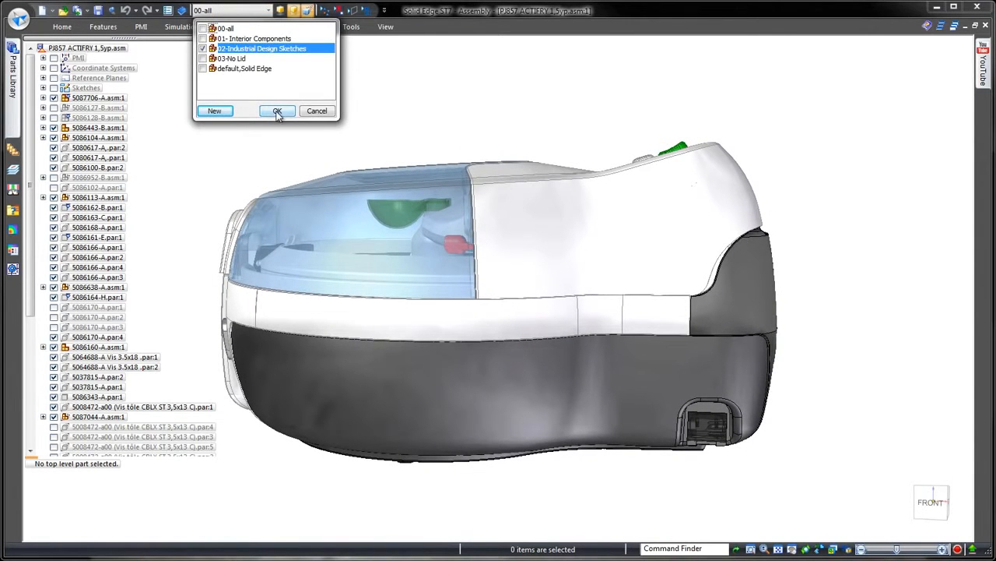
{"action": "left_click", "coordinate": [278, 112]}
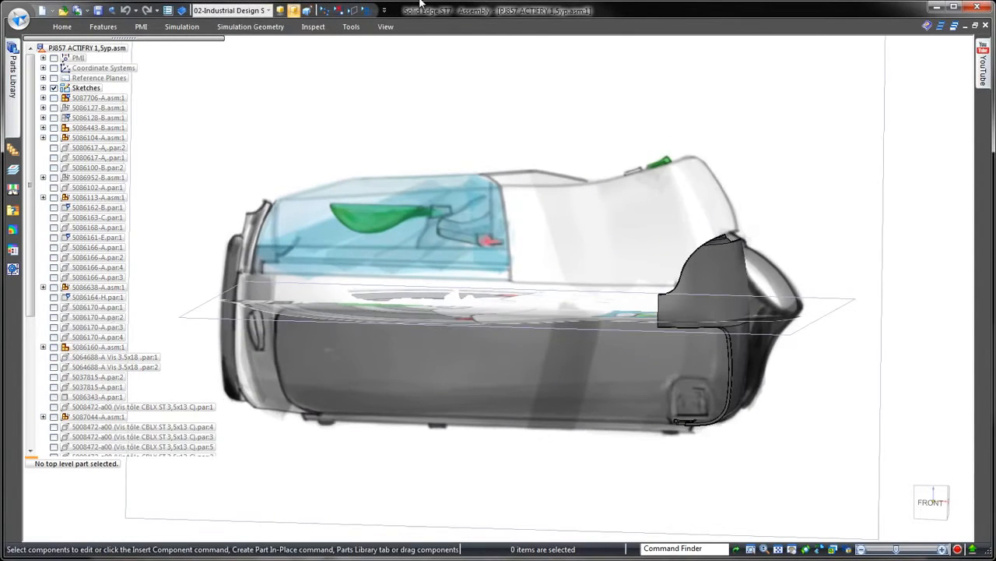
{"action": "key", "text": "ctrl+t"}
{"action": "key", "text": "ctrl+m"}
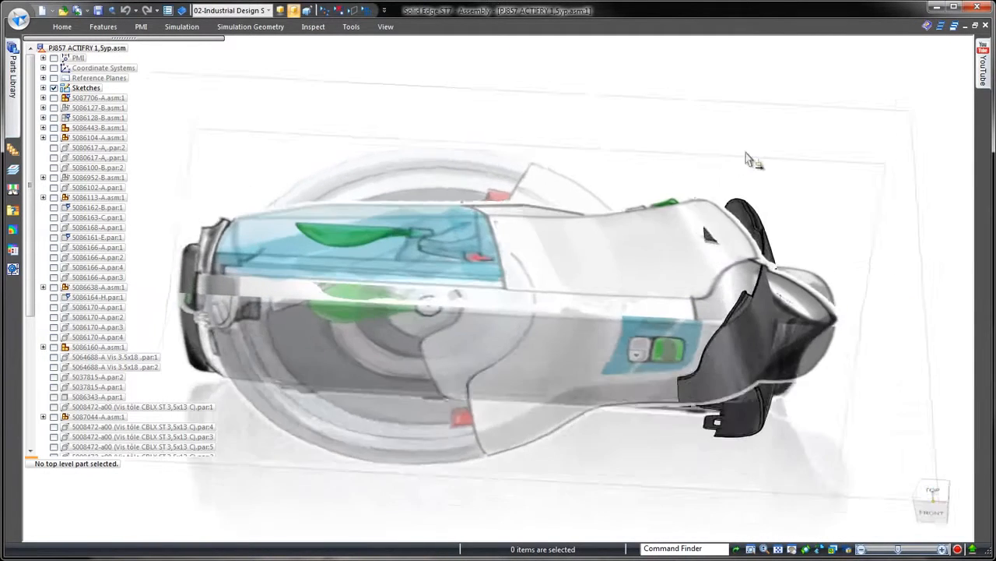
- Edit the dark rear housing part in place and start a sketch on its top reference plane
{"action": "double_click", "coordinate": [751, 277]}
{"action": "right_click_drag", "start_coordinate": [782, 178], "coordinate": [815, 177]}
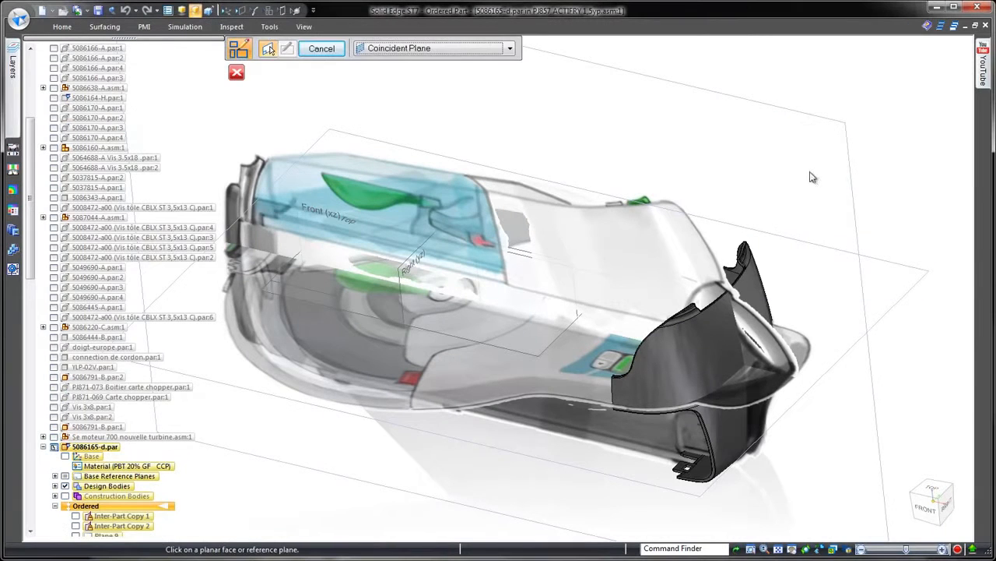
{"action": "left_click", "coordinate": [342, 215]}
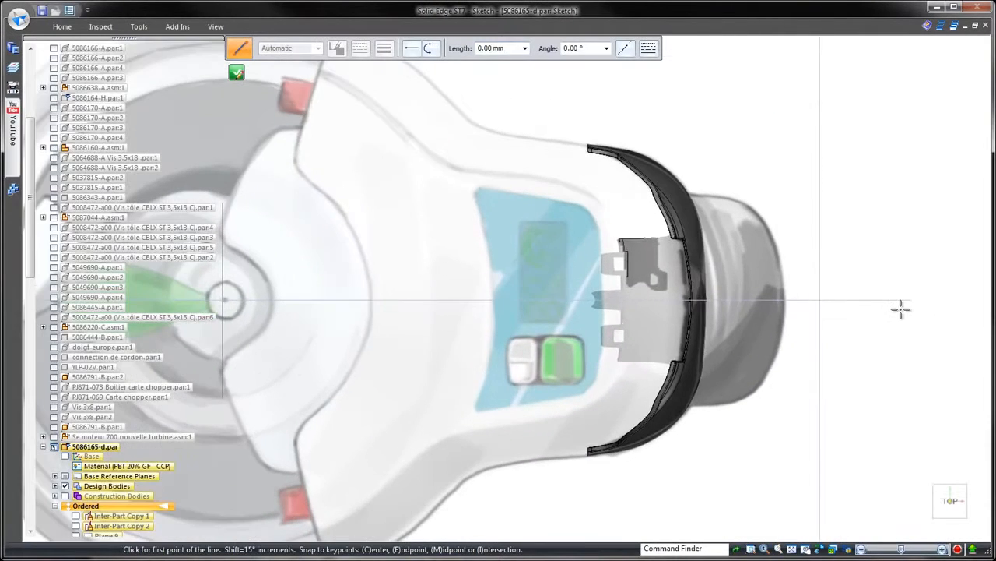
- Draw a freehand curve along one half of the rear outline in the top-view image and align its end with the horizontal centreline
{"action": "right_click_drag", "start_coordinate": [901, 307], "coordinate": [902, 257]}
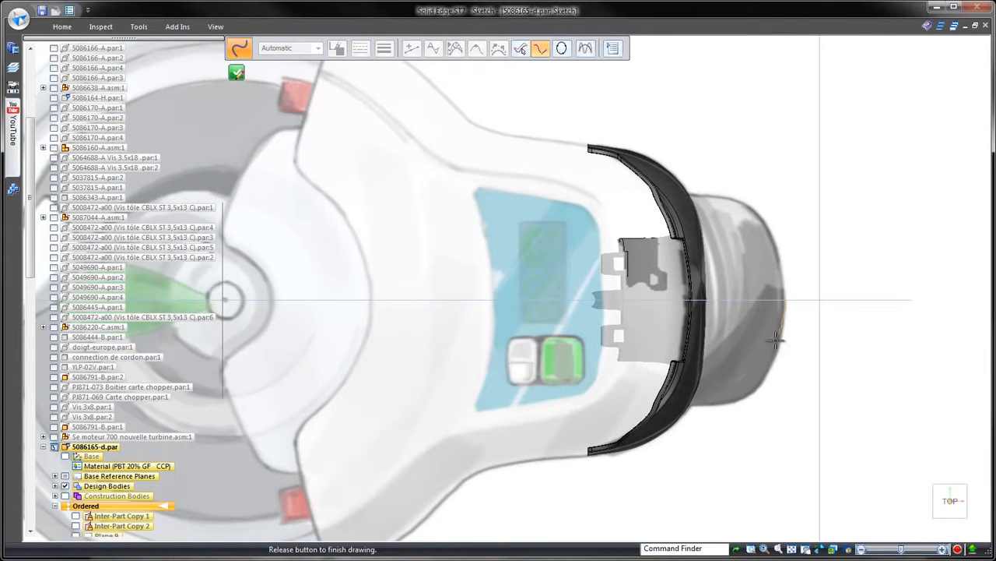
{"action": "key", "text": "Escape"}
{"action": "right_click_drag", "start_coordinate": [796, 412], "coordinate": [799, 380]}
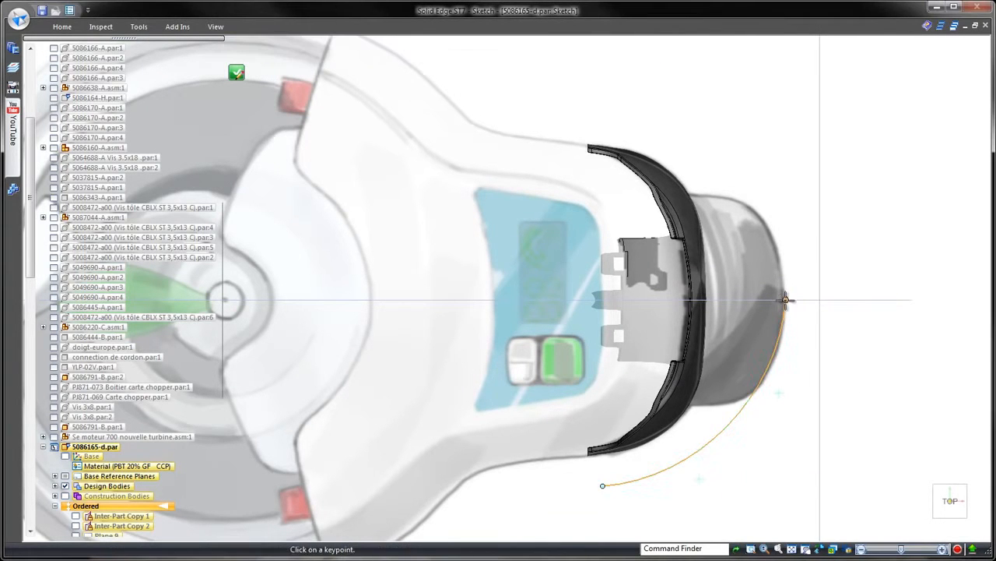
- Increase the number of control vertices on the drawn curve through its curve options
{"action": "left_click", "coordinate": [752, 400]}
{"action": "left_click", "coordinate": [609, 51]}
{"action": "left_click", "coordinate": [389, 99]}
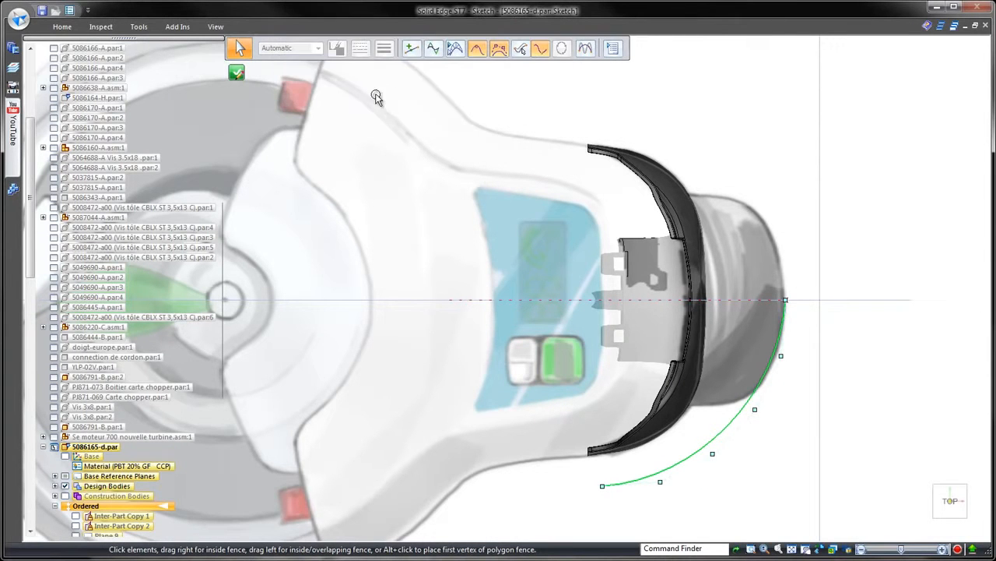
- Align the first control vertex vertically with the curve's centreline end, reshape the curve to follow the image's rear outline, and finish the sketch
{"action": "left_click", "coordinate": [62, 26]}
{"action": "left_click", "coordinate": [310, 57]}
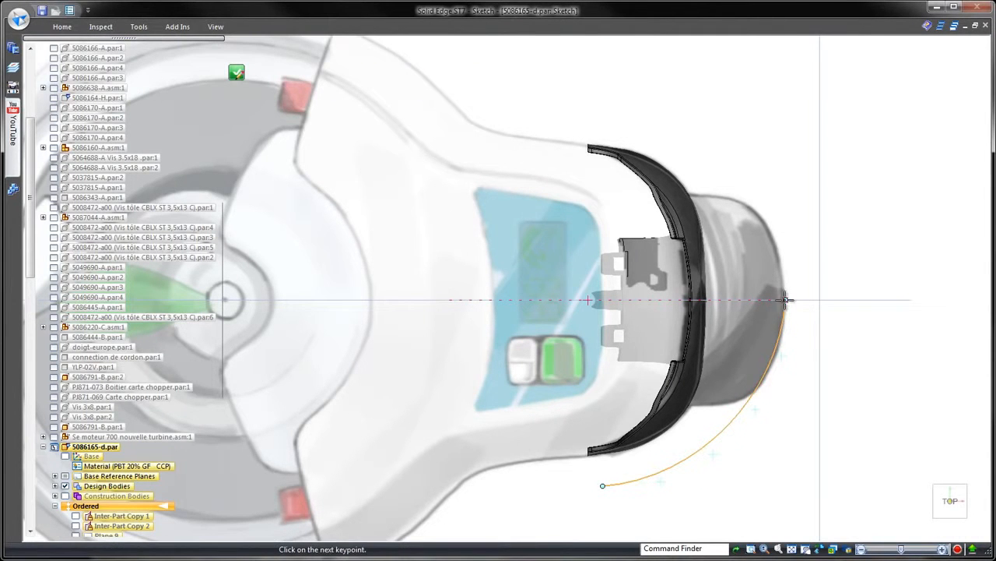
{"action": "left_click", "coordinate": [781, 371]}
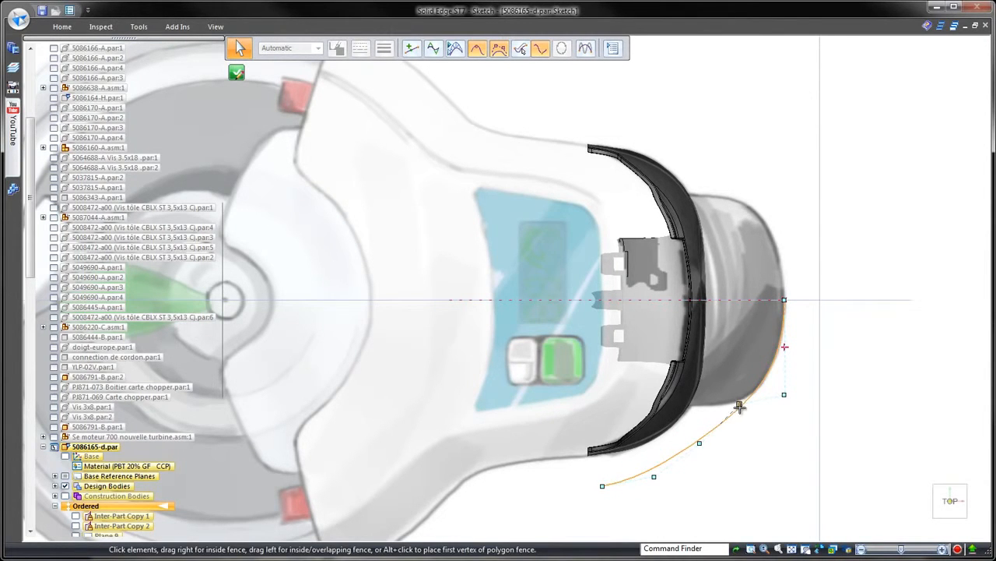
{"action": "left_click", "coordinate": [767, 445]}
{"action": "right_click", "coordinate": [876, 461]}
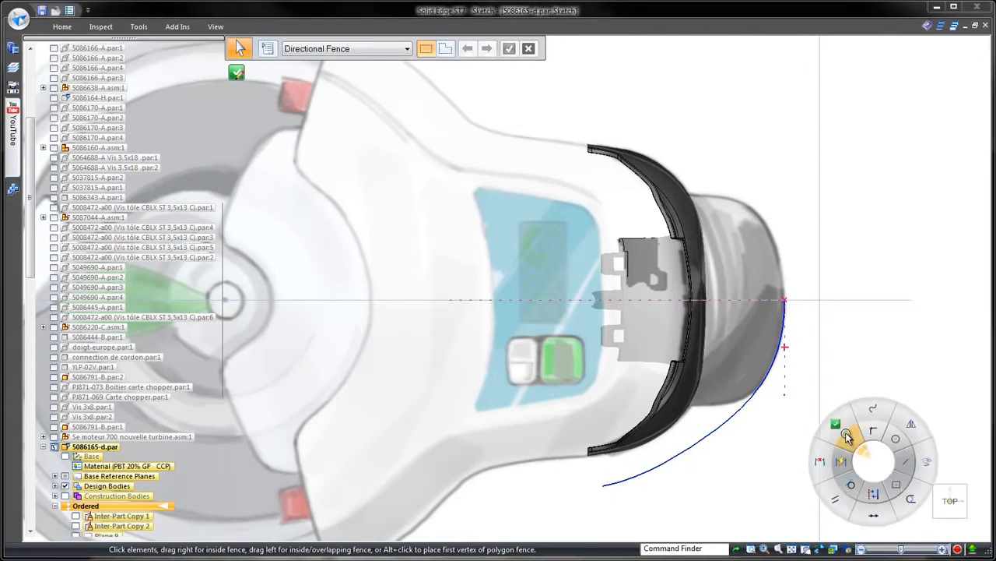
{"action": "left_click", "coordinate": [894, 420]}
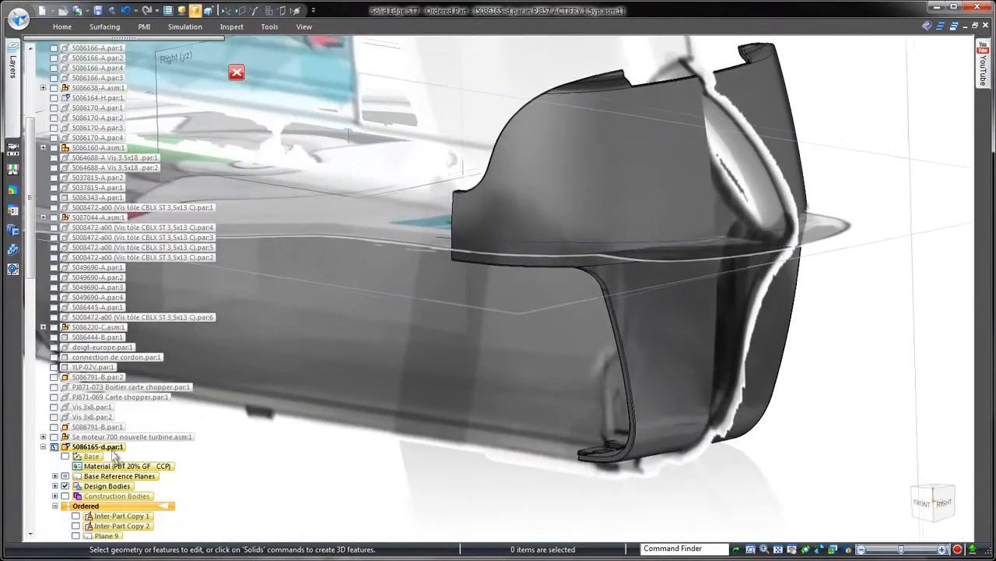
- Show the Upper Sketch and Lower Sketch curves and start a sketch on the front reference plane
{"action": "left_click_drag", "start_coordinate": [29, 284], "coordinate": [23, 527]}
{"action": "left_click", "coordinate": [86, 515]}
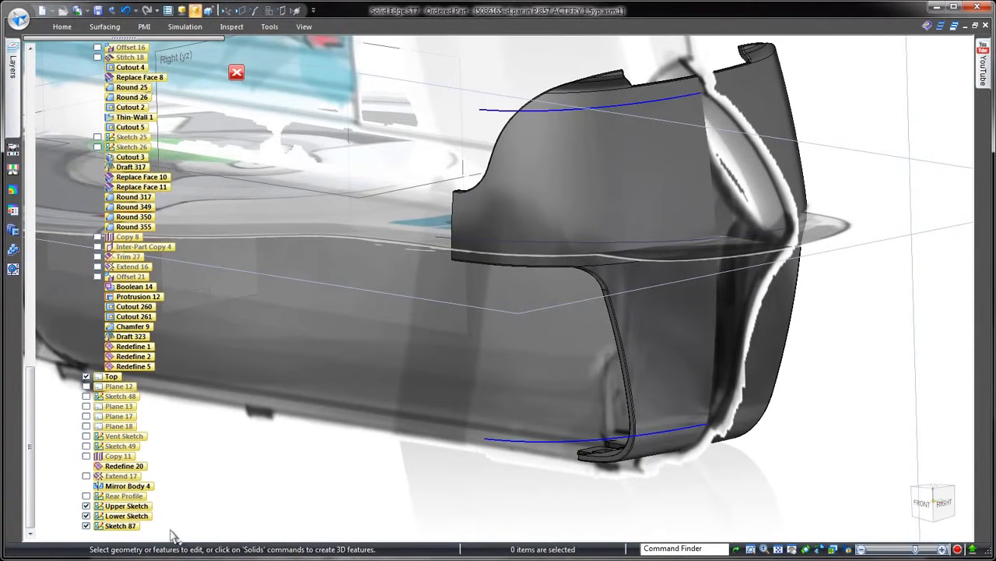
{"action": "right_click_drag", "start_coordinate": [405, 470], "coordinate": [438, 472]}
{"action": "left_click", "coordinate": [440, 475]}
{"action": "left_click", "coordinate": [322, 180]}
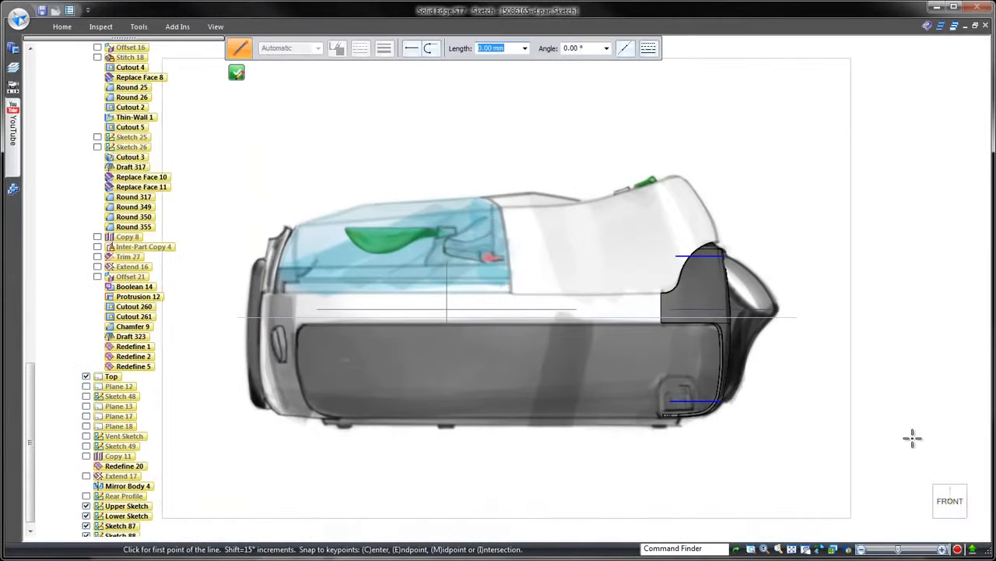
- Draw a freehand curve along the rear profile in the side-view image, running from the upper sketch's end to the lower sketch's end
{"action": "scroll", "coordinate": [887, 431], "scroll_direction": "up", "scroll_amount": 4}
{"action": "right_click", "coordinate": [867, 389]}
{"action": "left_click", "coordinate": [850, 361]}
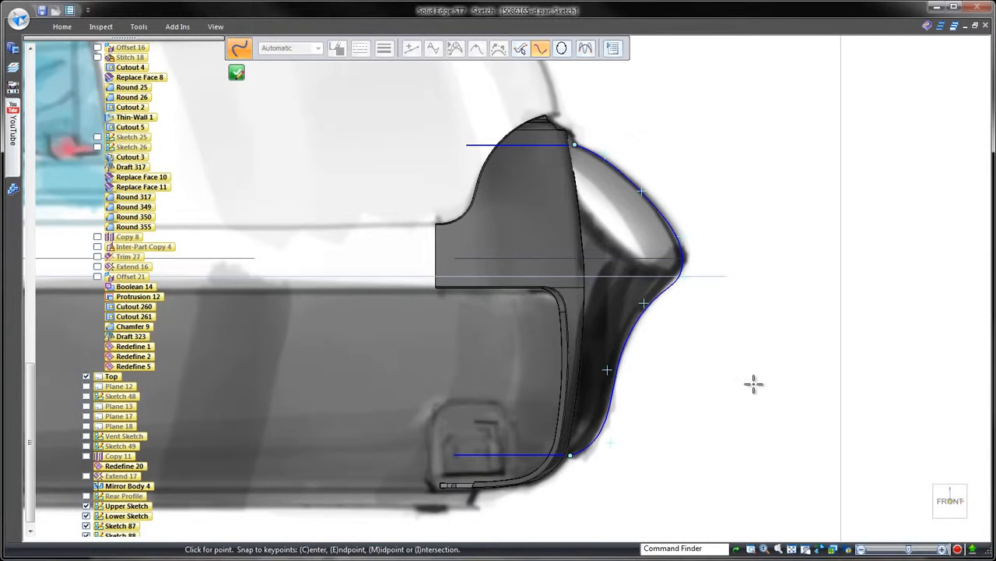
{"action": "key", "text": "Escape"}
- Connect the profile curve's end points to the ends of the upper and lower sketch curves
{"action": "scroll", "coordinate": [716, 121], "scroll_direction": "up", "scroll_amount": 5}
{"action": "left_click", "coordinate": [602, 205]}
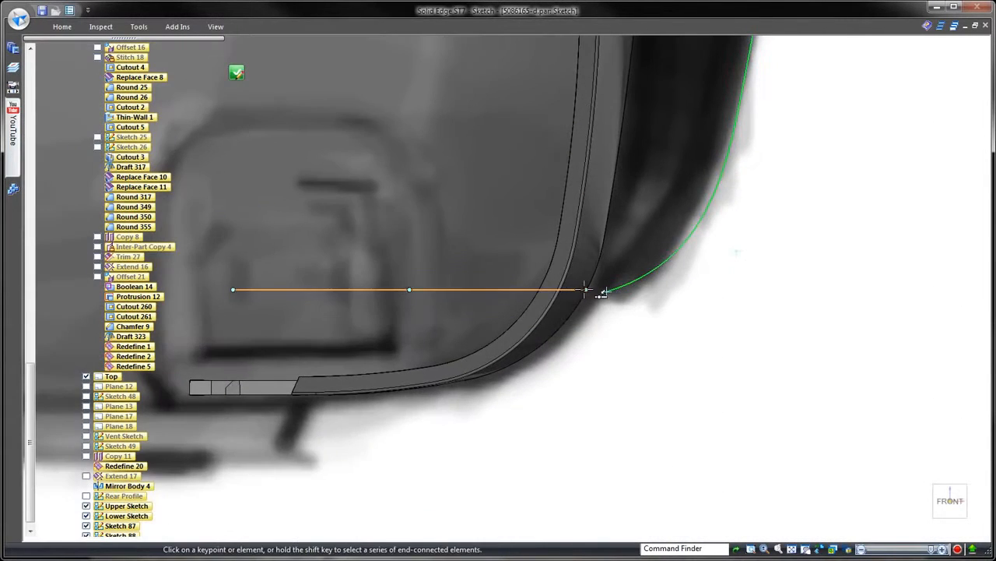
{"action": "left_click", "coordinate": [581, 289]}
{"action": "scroll", "coordinate": [721, 361], "scroll_direction": "down", "scroll_amount": 4}
{"action": "key", "text": "Escape"}
- Adjust the profile curve's control vertices to match the rear bulge in the side-view image, and finish the sketch
{"action": "left_click", "coordinate": [627, 182]}
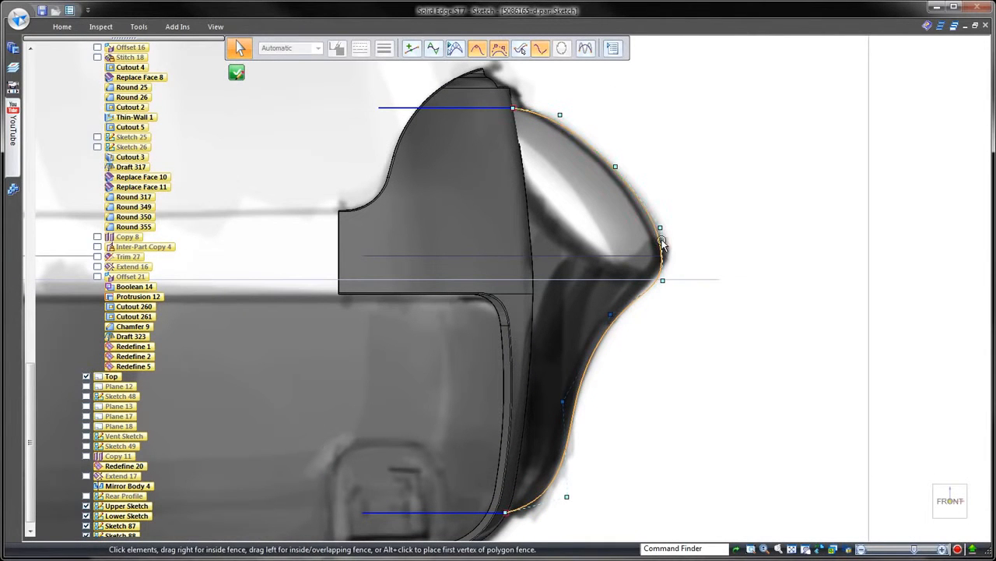
{"action": "left_click_drag", "start_coordinate": [661, 230], "coordinate": [673, 244]}
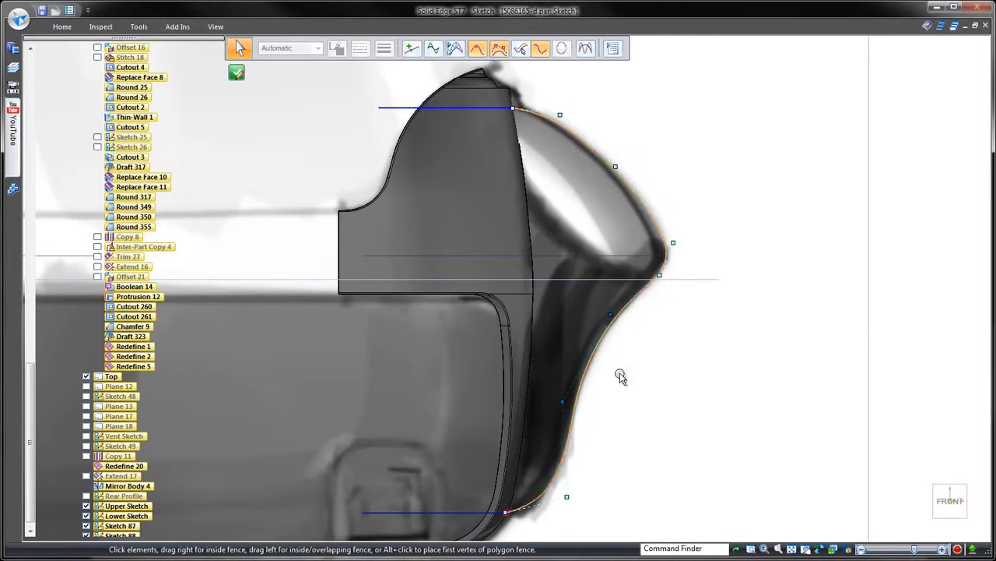
{"action": "scroll", "coordinate": [598, 331], "scroll_direction": "down", "scroll_amount": 1}
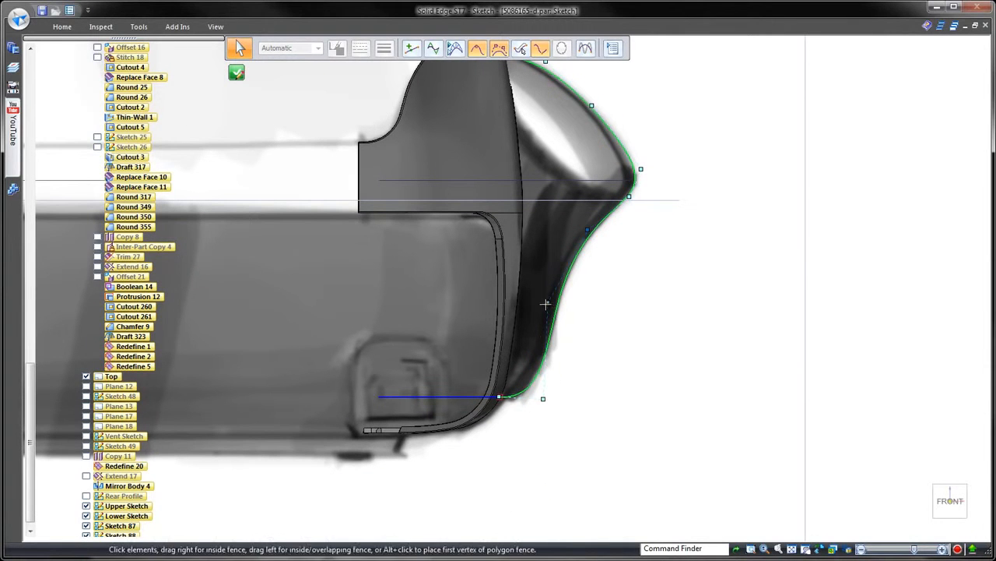
{"action": "left_click", "coordinate": [641, 335]}
{"action": "scroll", "coordinate": [732, 296], "scroll_direction": "down", "scroll_amount": 4}
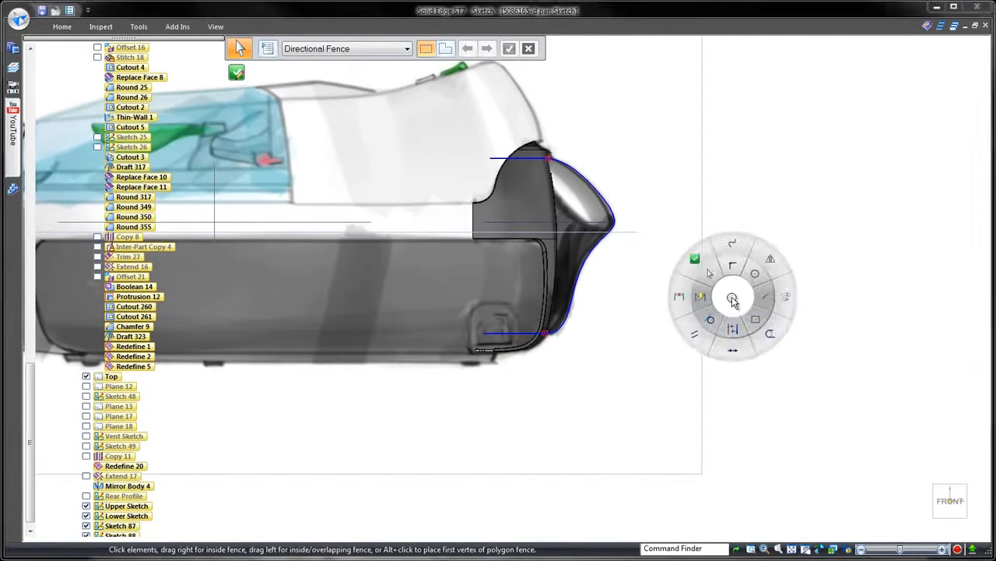
{"action": "right_click_drag", "start_coordinate": [733, 297], "coordinate": [720, 279]}
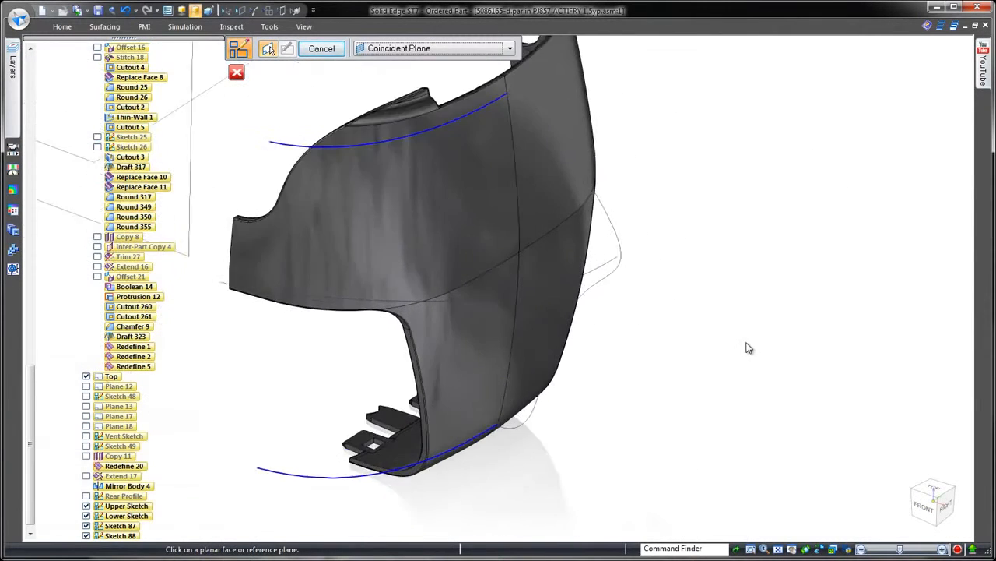
- Join the middle top-plane curve to the rear profile curve with a BlueDot
{"action": "left_click", "coordinate": [104, 28]}
{"action": "left_click", "coordinate": [612, 72]}
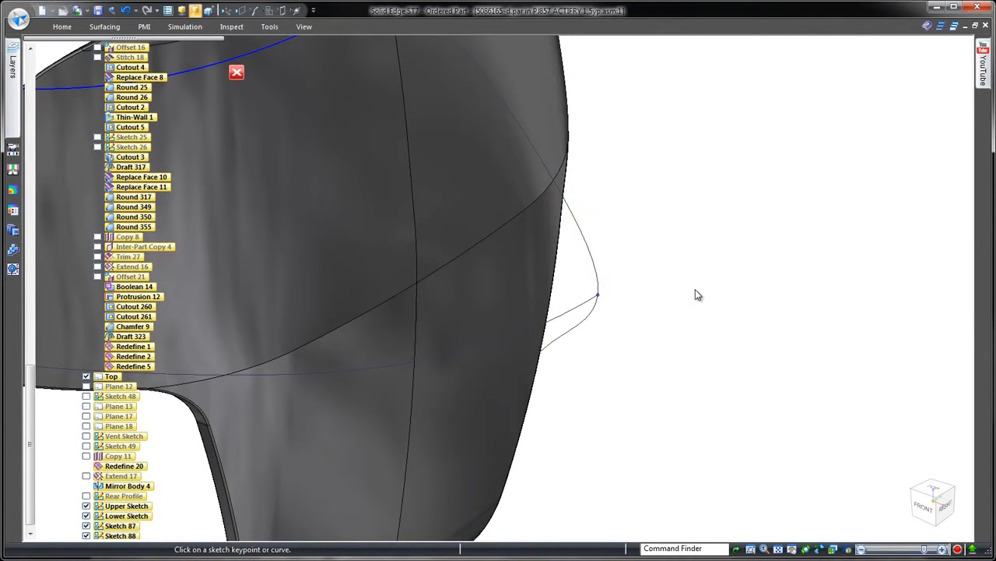
{"action": "key", "text": "Escape"}
- Extrude the rear profile curve as a surface about 36 mm away from the upper and lower sketch curves
{"action": "left_click", "coordinate": [102, 29]}
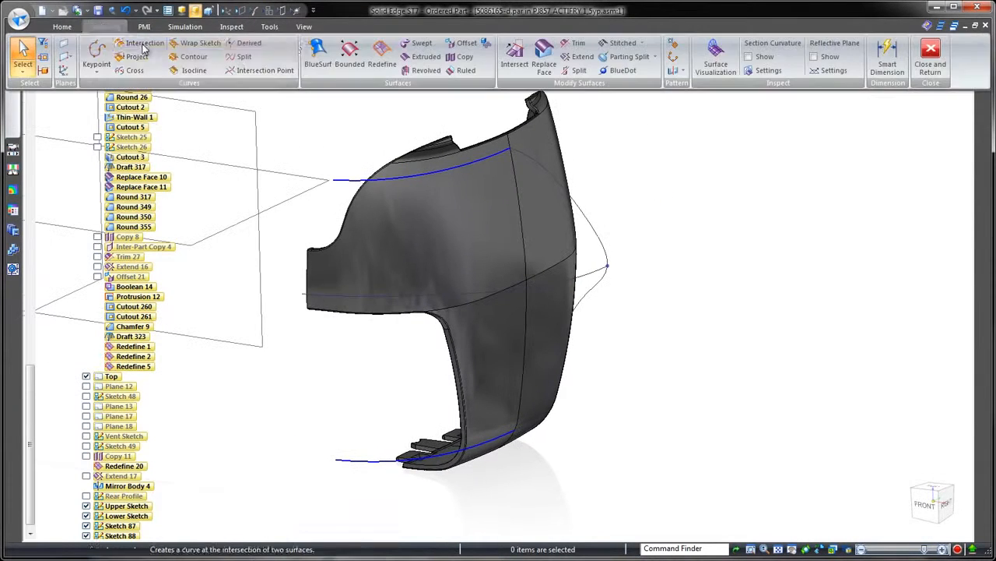
{"action": "left_click", "coordinate": [423, 57]}
{"action": "left_click", "coordinate": [593, 205]}
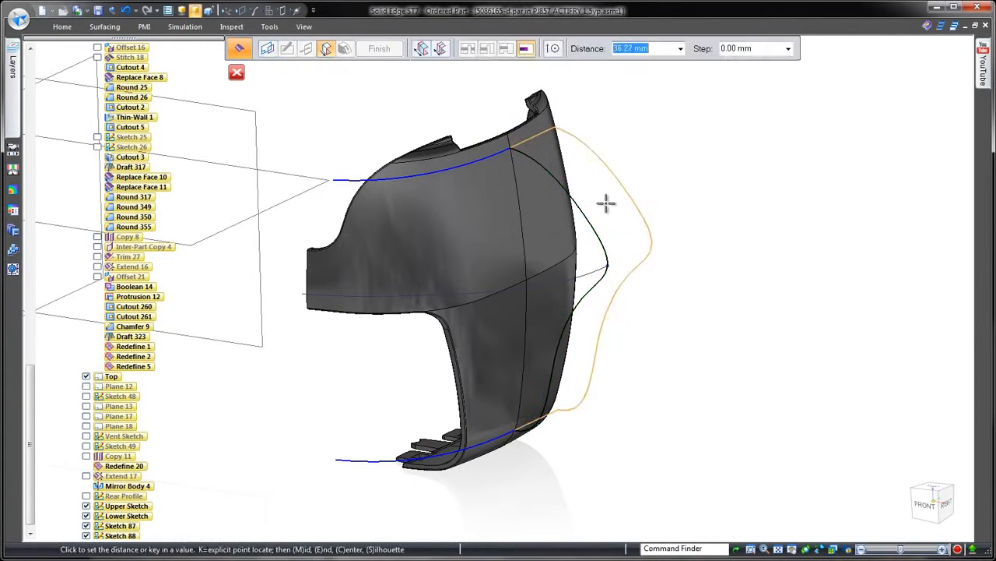
{"action": "left_click", "coordinate": [602, 205]}
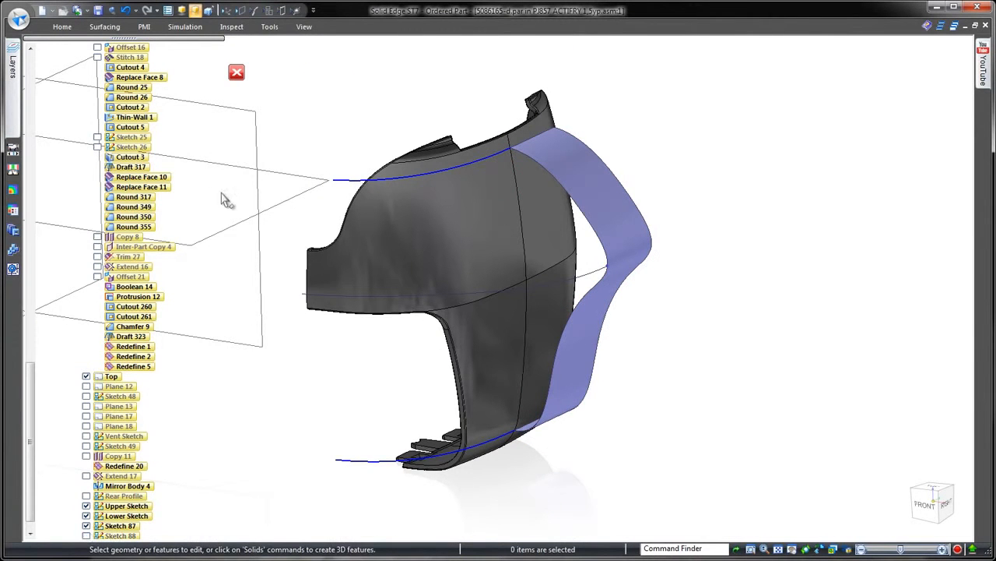
- Create a BlueSurf using the upper, middle and lower sketch curves as cross sections
{"action": "middle_click_drag", "start_coordinate": [460, 72], "coordinate": [420, 116]}
{"action": "right_click_drag", "start_coordinate": [420, 116], "coordinate": [436, 91]}
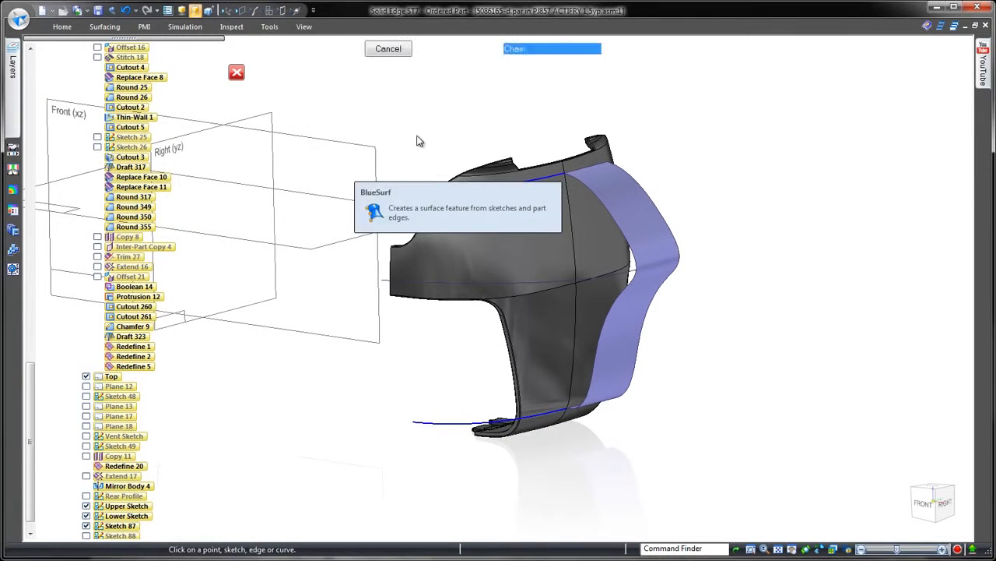
{"action": "left_click", "coordinate": [398, 302]}
{"action": "left_click", "coordinate": [425, 425]}
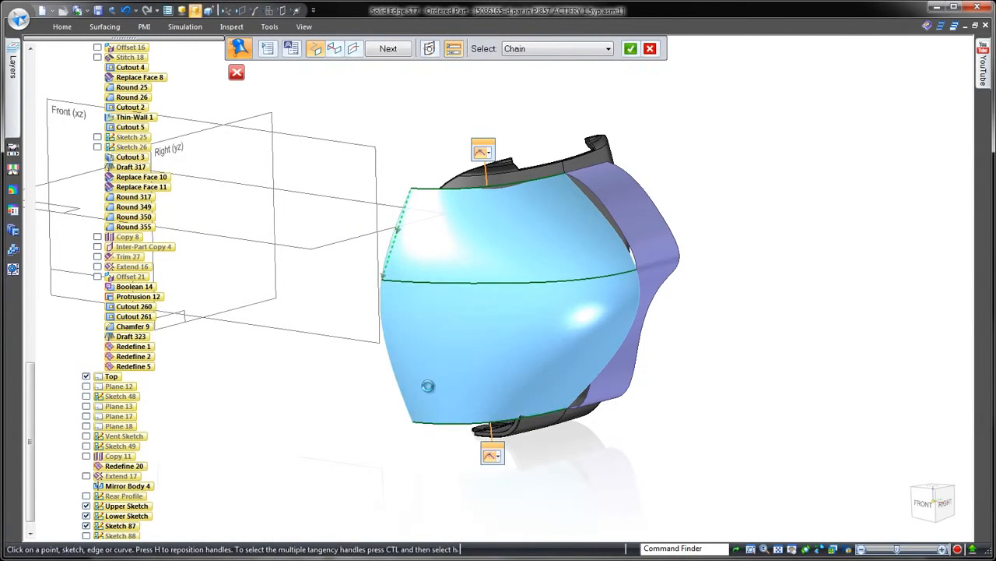
- Add the rear profile edge of the extruded surface as the BlueSurf's guide curve and finish the surface
{"action": "left_click", "coordinate": [335, 48]}
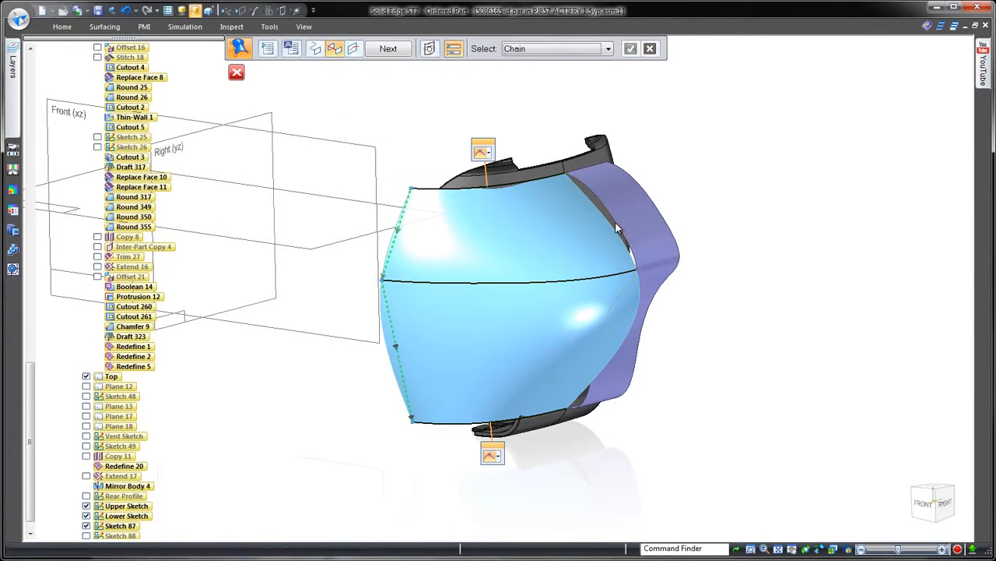
{"action": "left_click", "coordinate": [617, 228]}
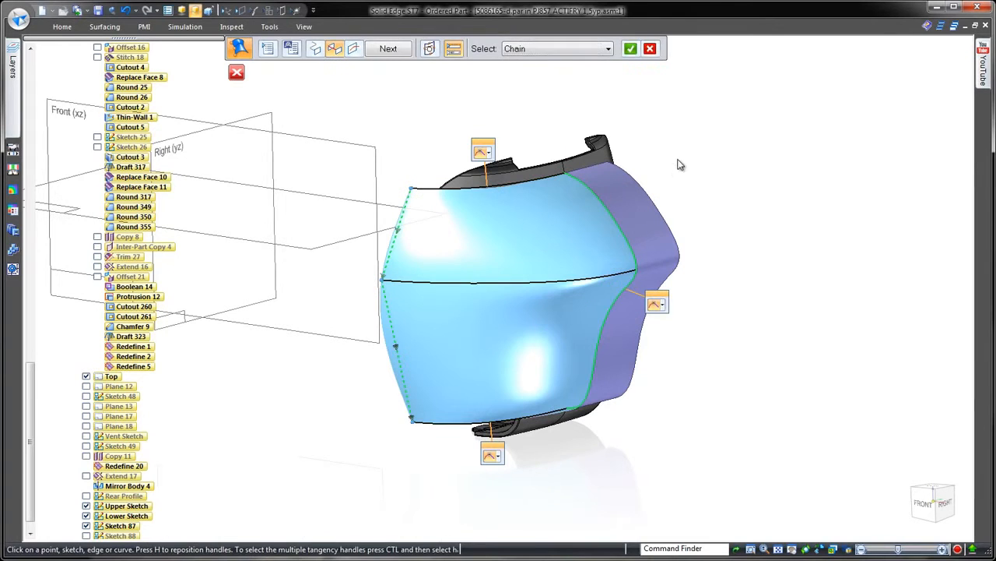
{"action": "right_click", "coordinate": [721, 326]}
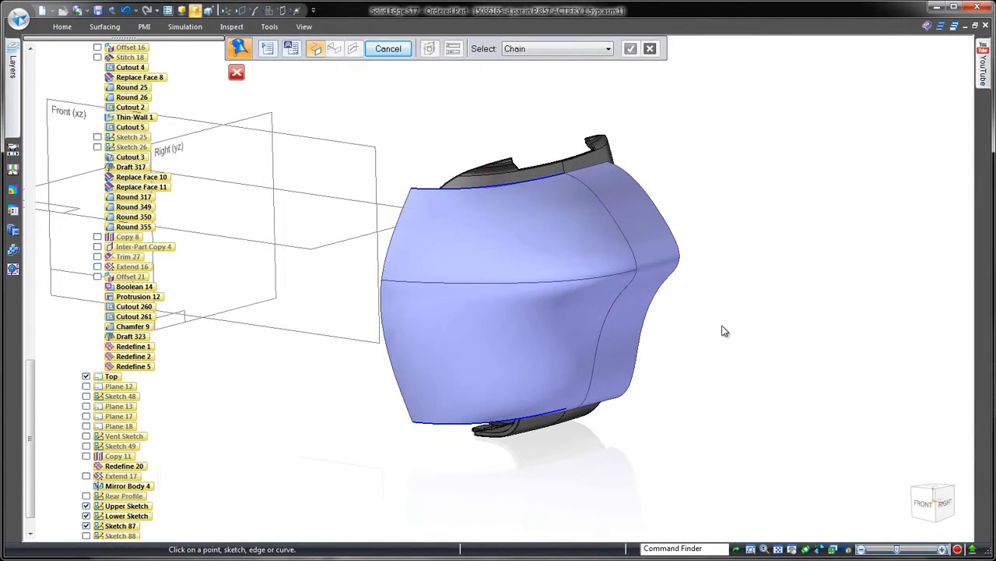
{"action": "key", "text": "Escape"}
- Hide the extruded surface and the sketch curves so that only the BlueSurf is displayed with the housing
{"action": "left_click", "coordinate": [665, 272]}
{"action": "right_click", "coordinate": [743, 279]}
{"action": "left_click", "coordinate": [783, 473]}
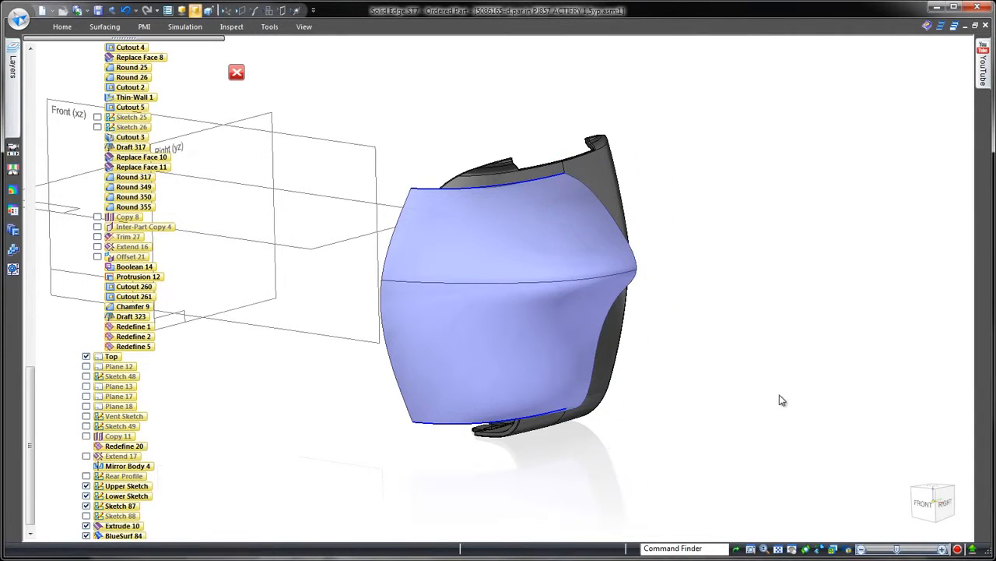
- Turn on the reflective plane to preview the mirrored half of the BlueSurf and show the Rear Profile sketch
{"action": "left_click", "coordinate": [231, 27]}
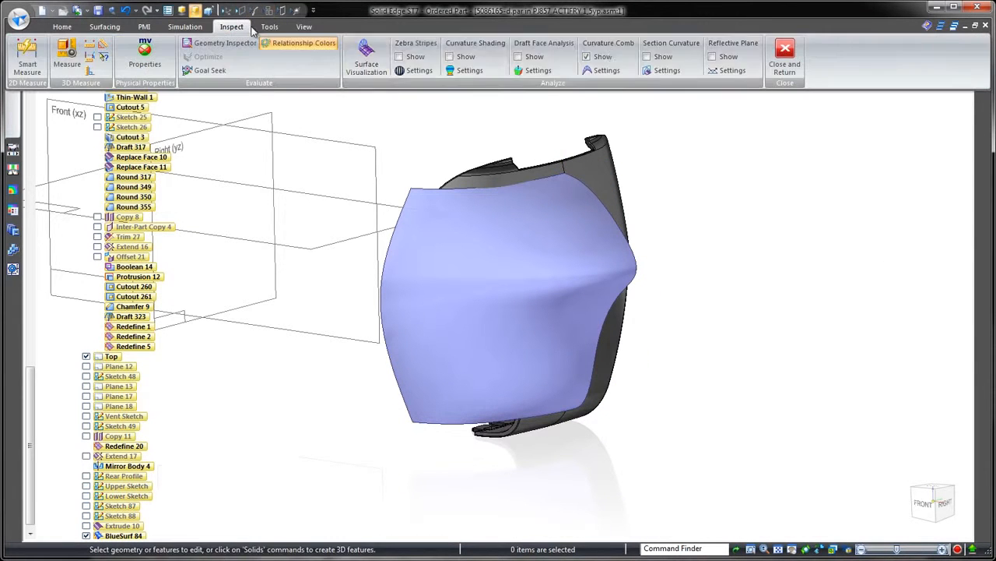
{"action": "left_click", "coordinate": [710, 61]}
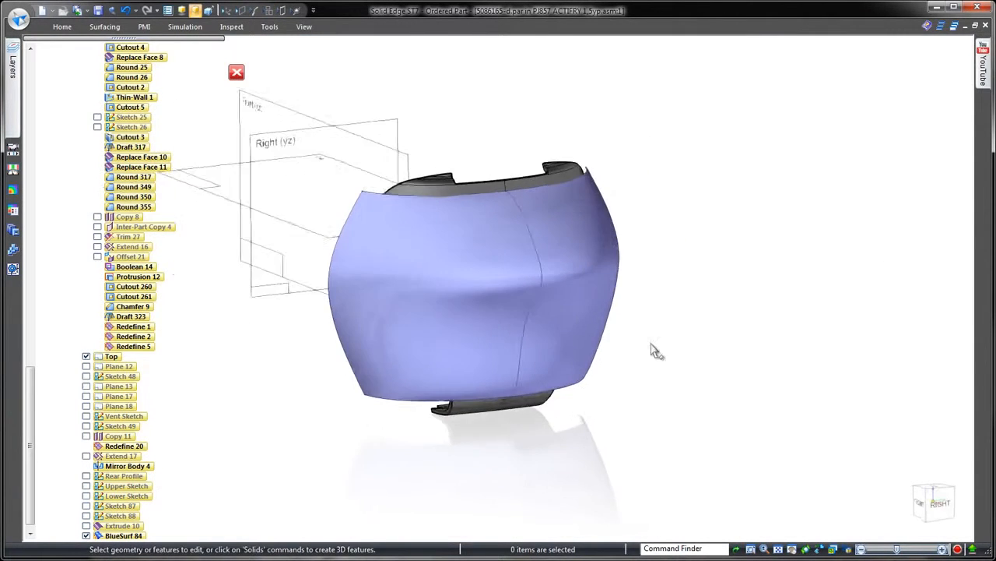
{"action": "left_click", "coordinate": [86, 475]}
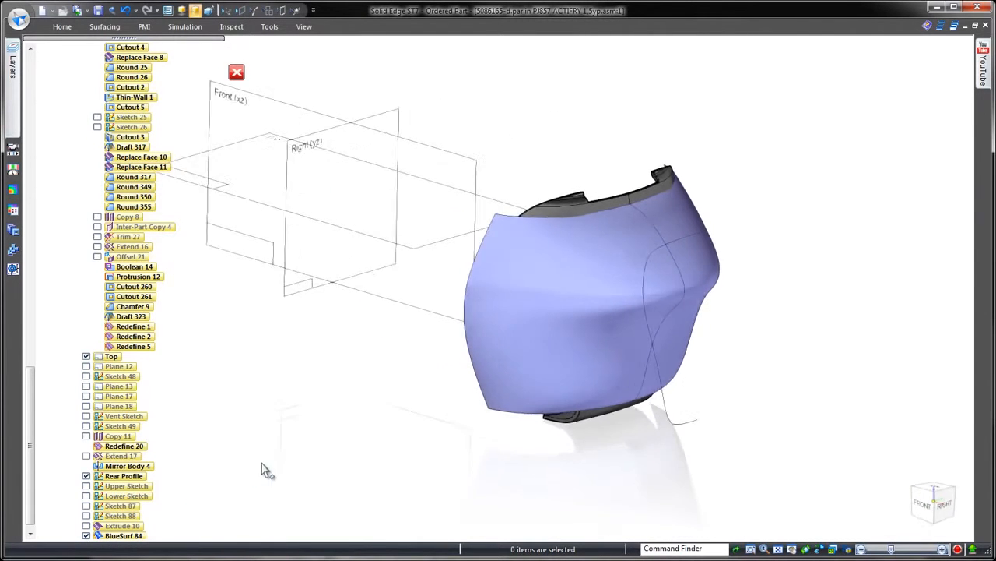
- Project the closed Rear Profile sketch outline onto the BlueSurf as a curve
{"action": "left_click", "coordinate": [104, 27]}
{"action": "left_click", "coordinate": [173, 56]}
{"action": "left_click", "coordinate": [671, 426]}
{"action": "right_click", "coordinate": [671, 426]}
{"action": "left_click", "coordinate": [482, 399]}
{"action": "right_click", "coordinate": [483, 399]}
{"action": "left_click", "coordinate": [438, 433]}
{"action": "right_click", "coordinate": [418, 417]}
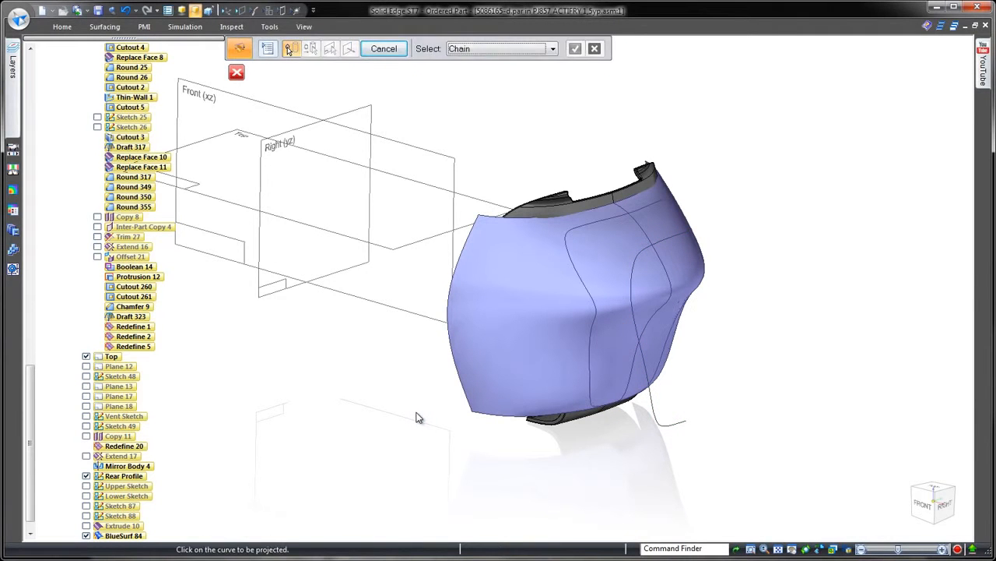
- Trim away the BlueSurf area outside the projected curve, and hide the Rear Profile sketch and the projected curve
{"action": "right_click", "coordinate": [413, 418]}
{"action": "left_click", "coordinate": [442, 412]}
{"action": "left_click", "coordinate": [507, 392]}
{"action": "right_click", "coordinate": [460, 451]}
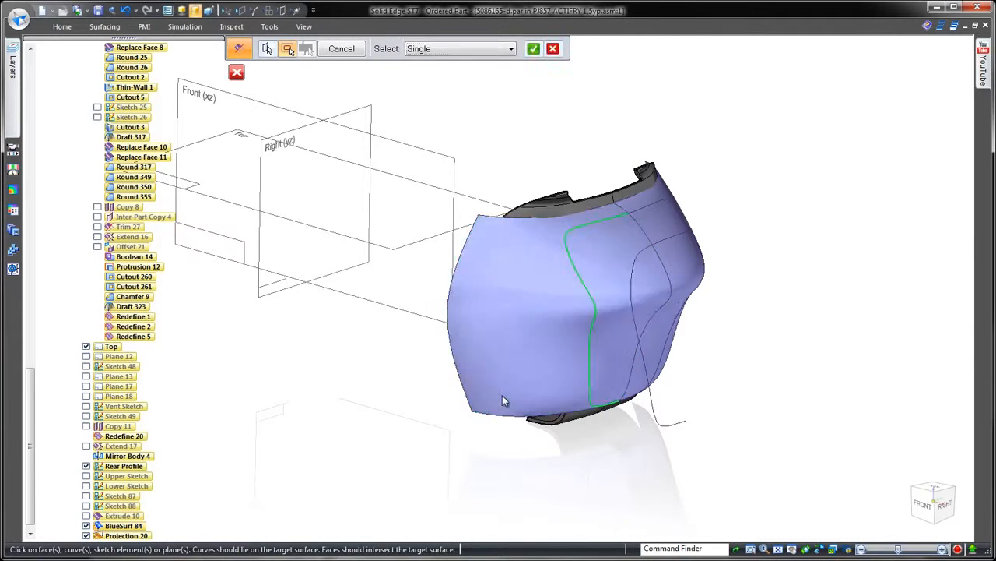
{"action": "left_click", "coordinate": [498, 391]}
{"action": "right_click", "coordinate": [414, 404]}
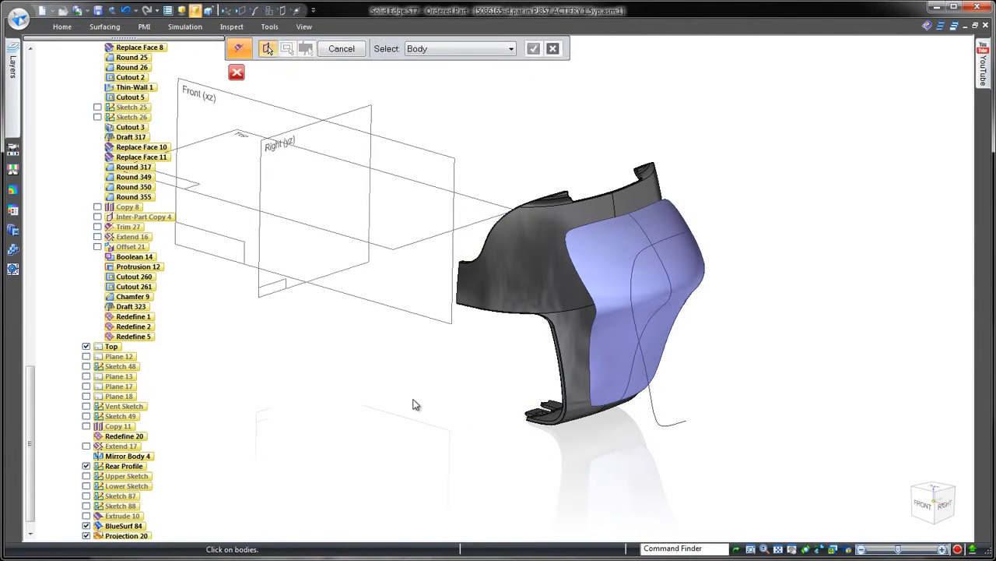
{"action": "key", "text": "Escape"}
{"action": "left_click", "coordinate": [255, 12]}
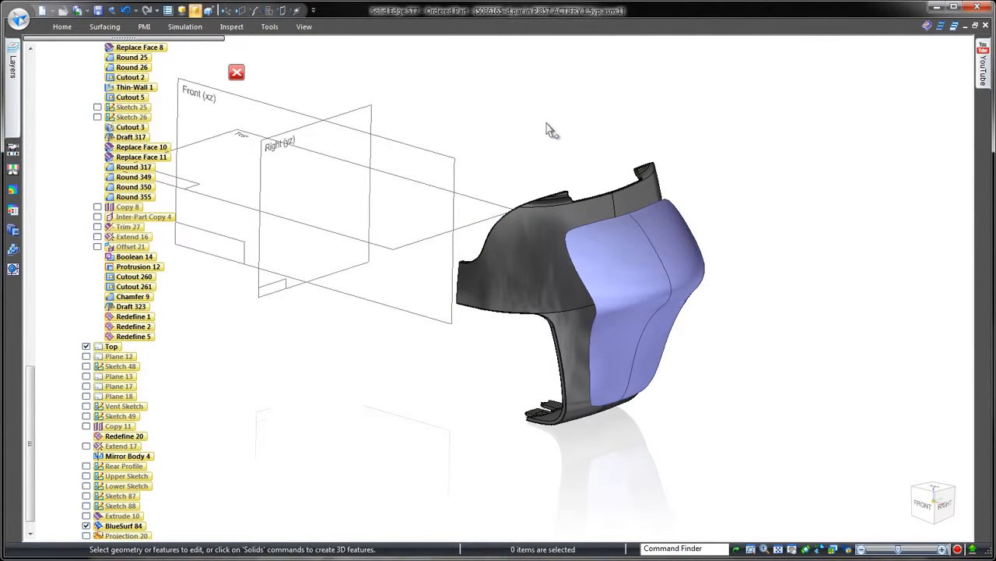
- Stitch the trimmed BlueSurf and its mirrored half into one surface
{"action": "left_click", "coordinate": [104, 27]}
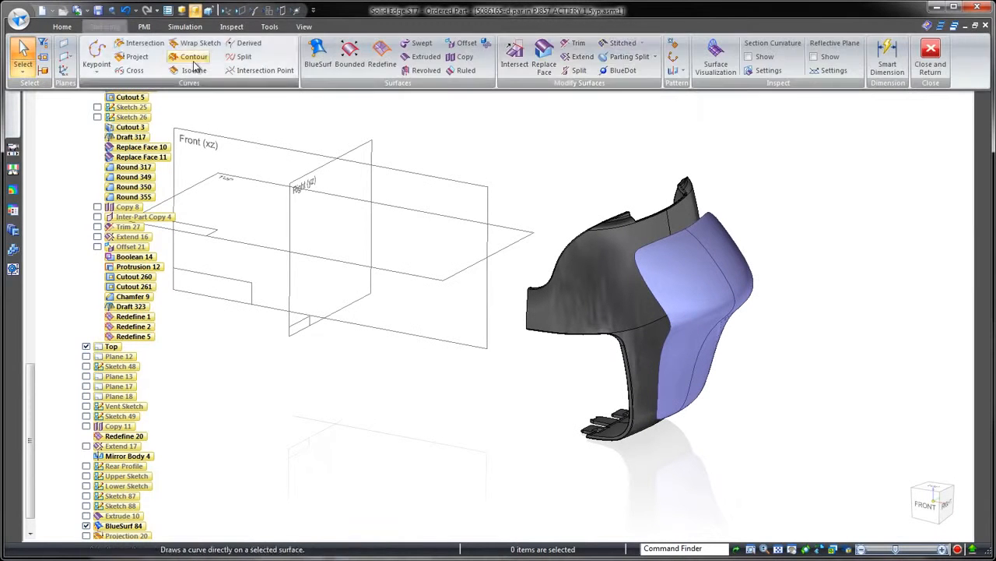
{"action": "left_click", "coordinate": [623, 39]}
{"action": "left_click", "coordinate": [697, 248]}
{"action": "left_click", "coordinate": [719, 250]}
{"action": "right_click", "coordinate": [760, 197]}
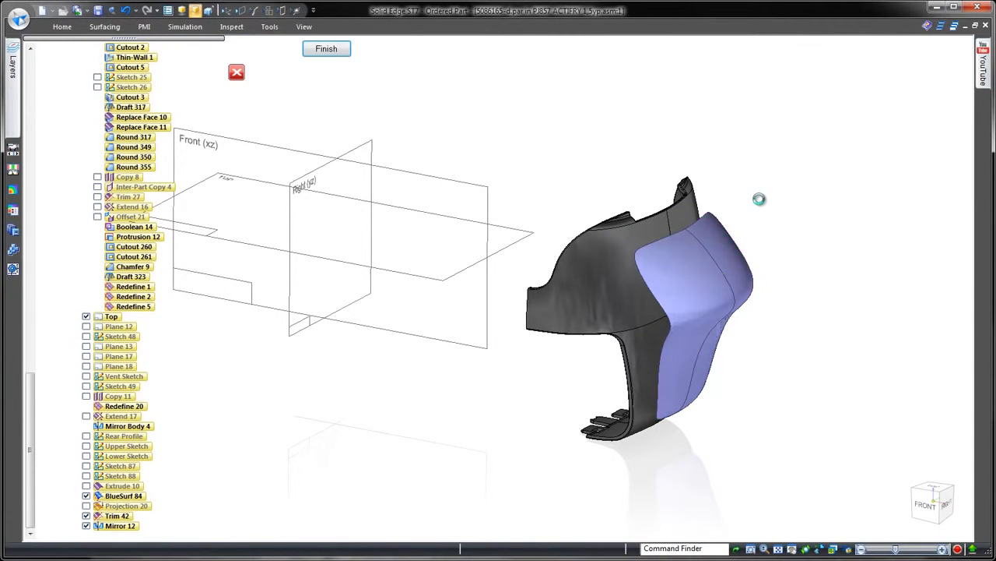
{"action": "right_click", "coordinate": [760, 197]}
- Create a ruled surface from the outer edge chain of the stitched surface, using the Right (yz) plane as its reference
{"action": "middle_click_drag", "start_coordinate": [760, 197], "coordinate": [809, 211]}
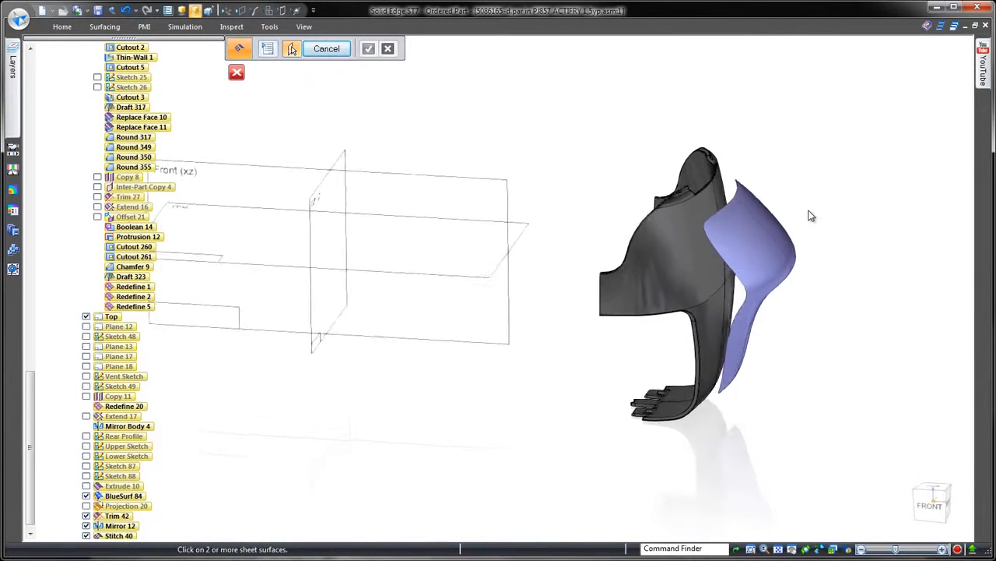
{"action": "right_click", "coordinate": [576, 159]}
{"action": "left_click", "coordinate": [601, 116]}
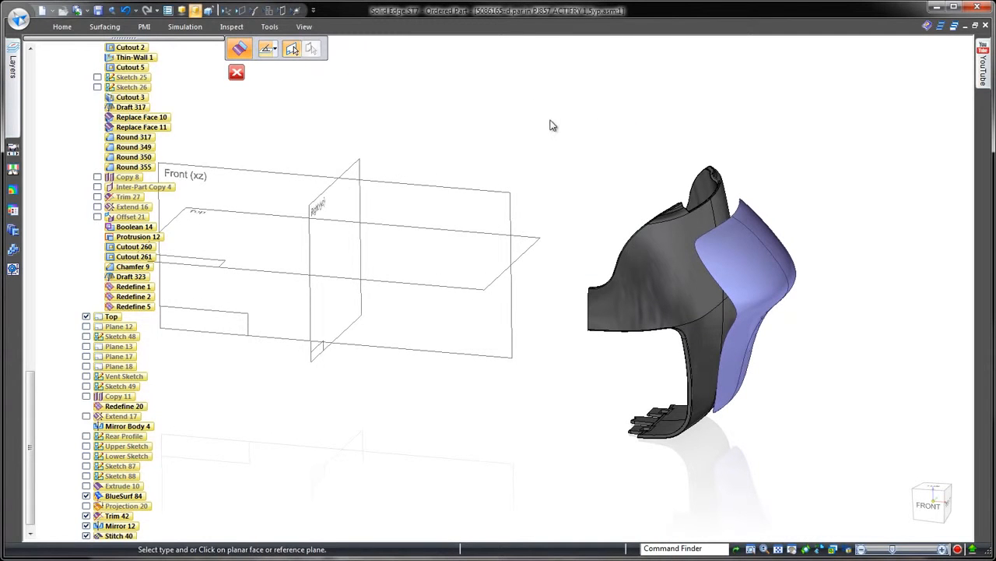
{"action": "left_click", "coordinate": [358, 165]}
{"action": "left_click", "coordinate": [400, 71]}
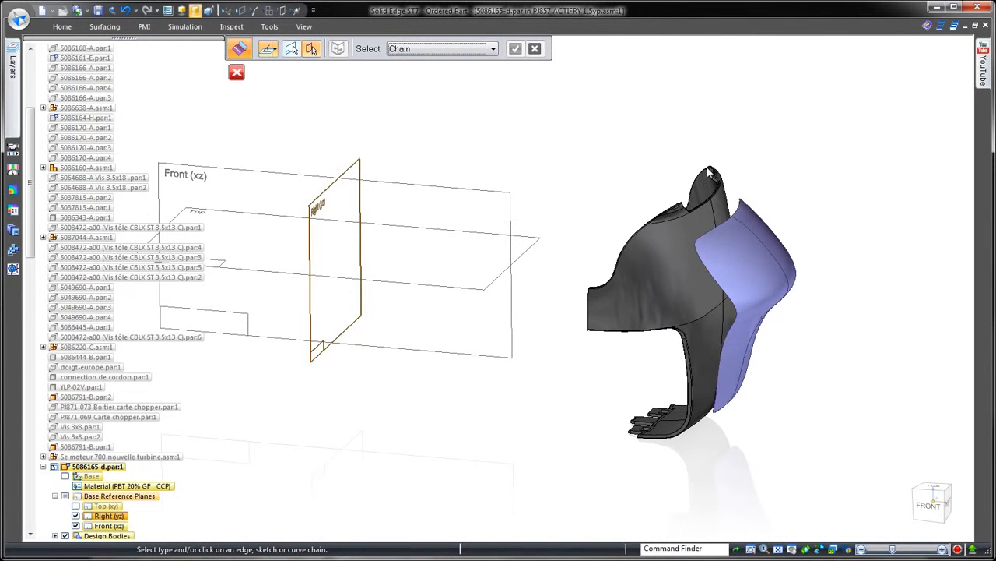
{"action": "left_click", "coordinate": [738, 206]}
{"action": "middle_click_drag", "start_coordinate": [607, 141], "coordinate": [519, 143]}
{"action": "right_click", "coordinate": [545, 141]}
{"action": "right_click", "coordinate": [528, 146]}
- Round the transition between the ruled surface and the stitched surface with a constant-width surface blend
{"action": "left_click", "coordinate": [507, 147]}
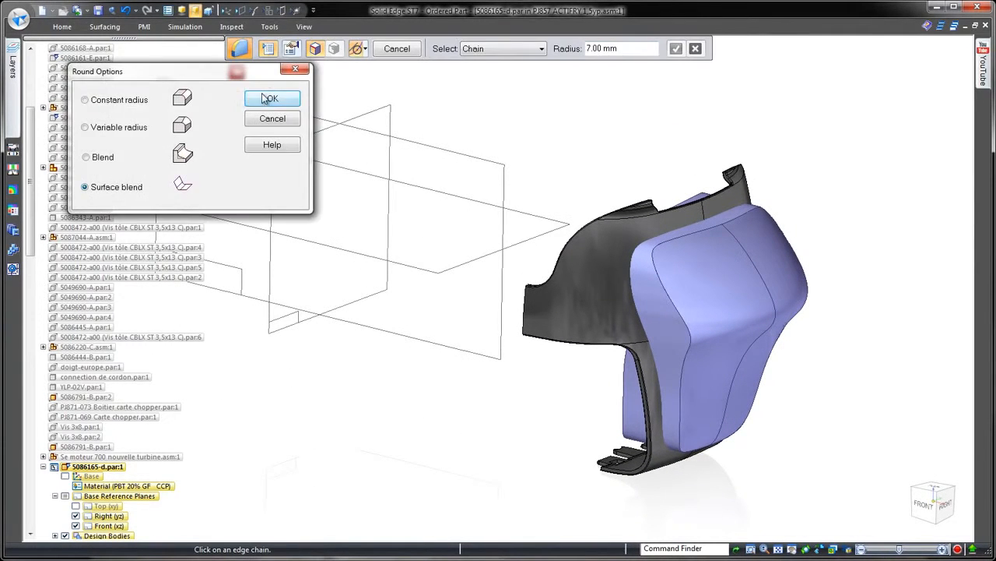
{"action": "left_click", "coordinate": [273, 99]}
{"action": "left_click", "coordinate": [471, 58]}
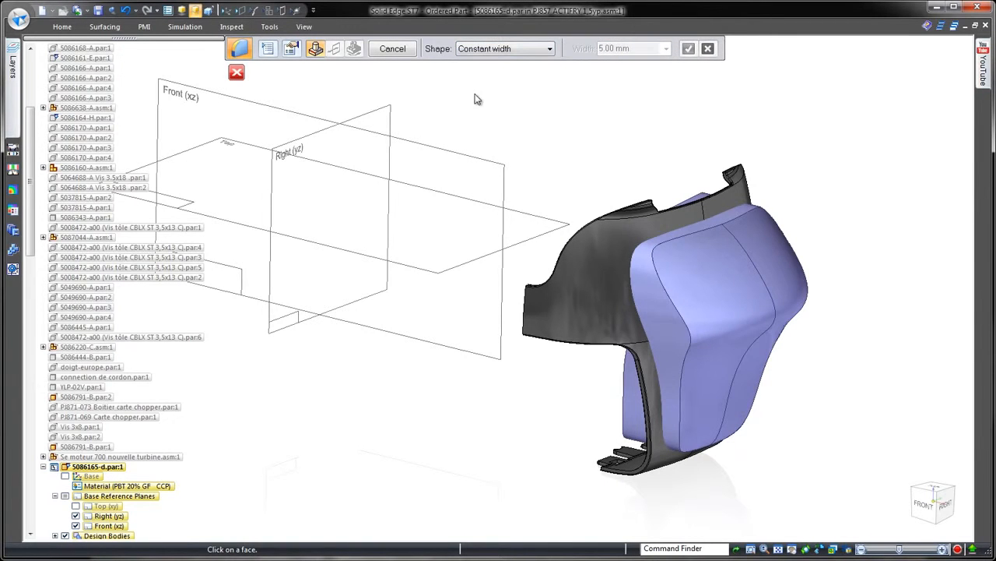
{"action": "left_click", "coordinate": [686, 304]}
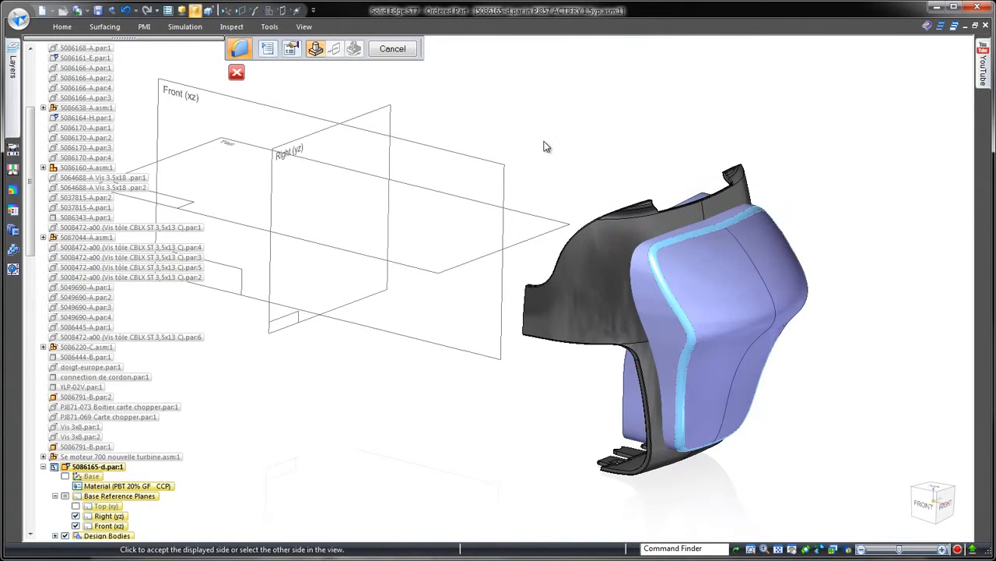
{"action": "left_click", "coordinate": [568, 141]}
{"action": "right_click", "coordinate": [567, 140]}
- Cap the open end of the ruled surface with a bounded surface and stitch the surfaces into a closed body
{"action": "mouse_move", "coordinate": [560, 145]}
{"action": "middle_mouse_down"}
{"action": "mouse_move", "coordinate": [516, 119]}
{"action": "mouse_move", "coordinate": [557, 140]}
{"action": "middle_mouse_up"}
{"action": "left_click", "coordinate": [104, 27]}
{"action": "left_click", "coordinate": [351, 58]}
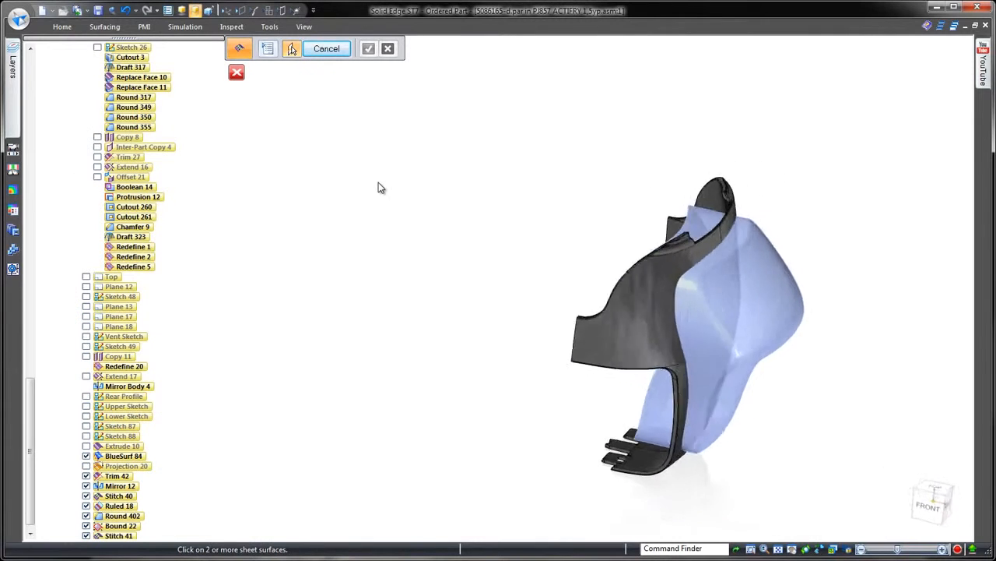
- Emboss the housing with the closed surface body as the tool, using 0 mm clearance and 2.5 mm thickness
{"action": "left_click", "coordinate": [61, 26]}
{"action": "left_click", "coordinate": [452, 67]}
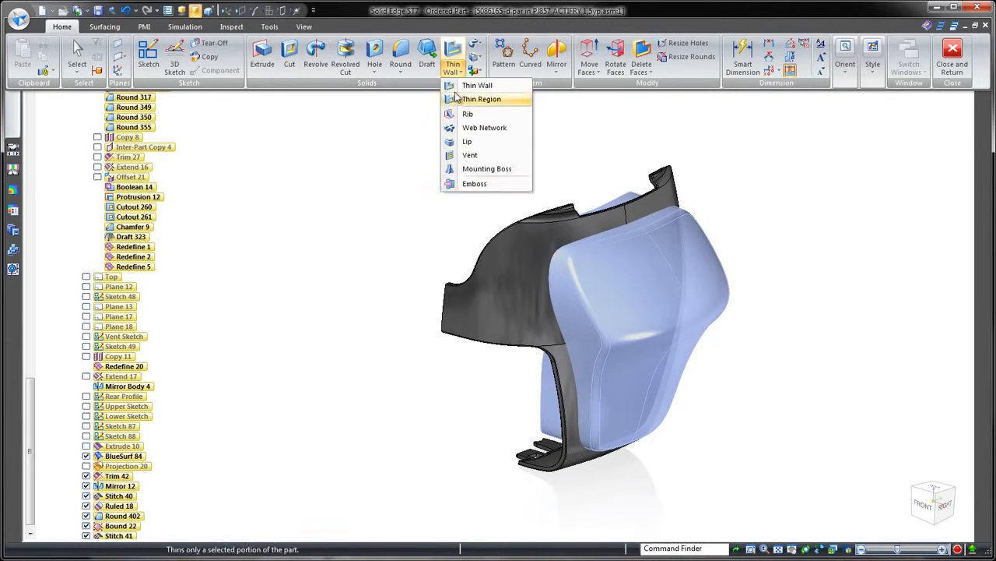
{"action": "left_click", "coordinate": [466, 184]}
{"action": "left_click", "coordinate": [513, 257]}
{"action": "left_click", "coordinate": [659, 217]}
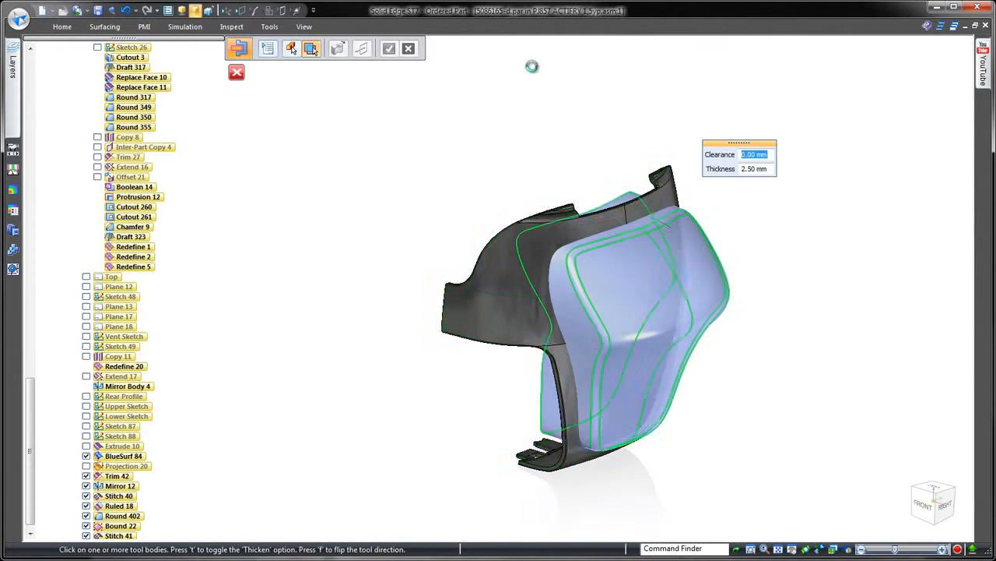
- Round the outer edge chain where the embossed shape meets the housing with a 5 mm radius
{"action": "right_click_drag", "start_coordinate": [373, 184], "coordinate": [373, 185]}
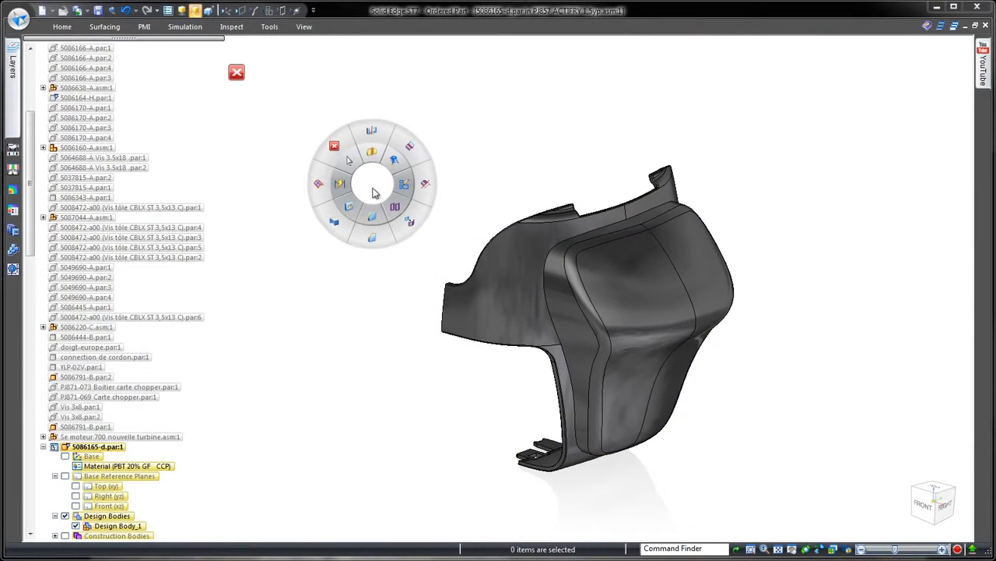
{"action": "left_click", "coordinate": [372, 222]}
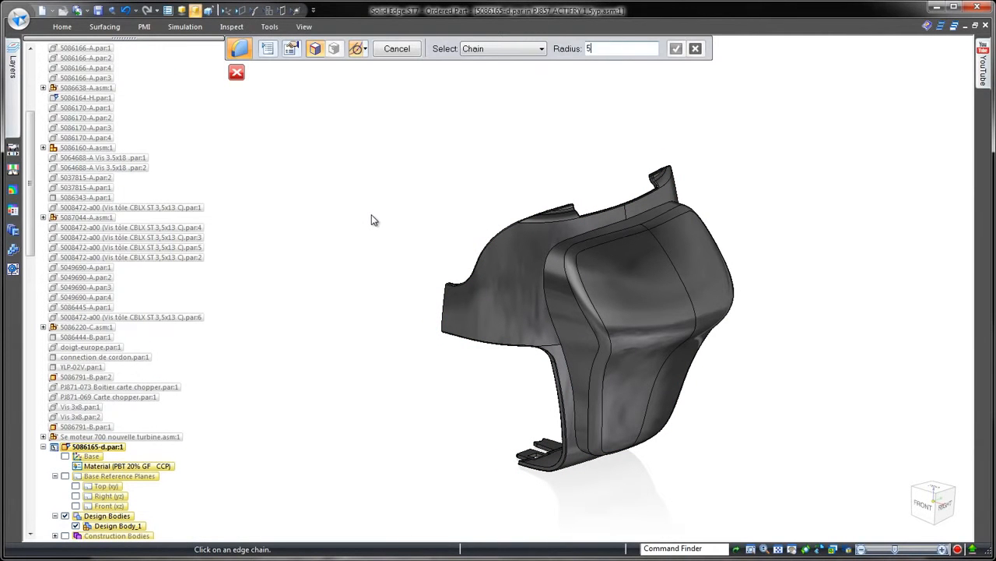
{"action": "type", "text": "5"}
{"action": "key", "text": "Return"}
{"action": "left_click", "coordinate": [636, 215]}
{"action": "left_click", "coordinate": [598, 240]}
{"action": "right_click", "coordinate": [693, 335]}
{"action": "right_click", "coordinate": [712, 338]}
- Round the matching edge chain on the inside of the housing
{"action": "middle_click_drag", "start_coordinate": [714, 340], "coordinate": [798, 340]}
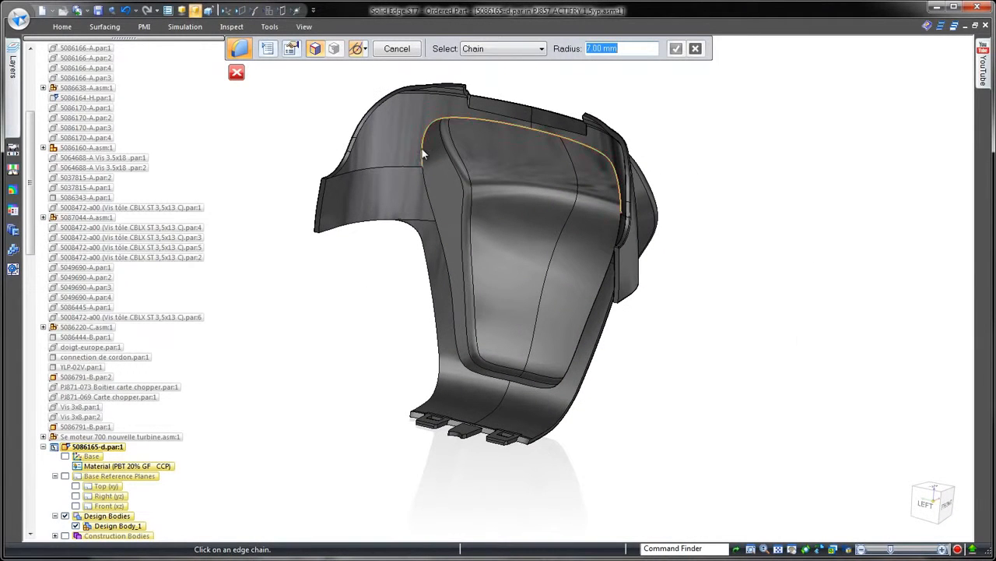
{"action": "left_click", "coordinate": [508, 265]}
{"action": "key", "text": "Escape"}
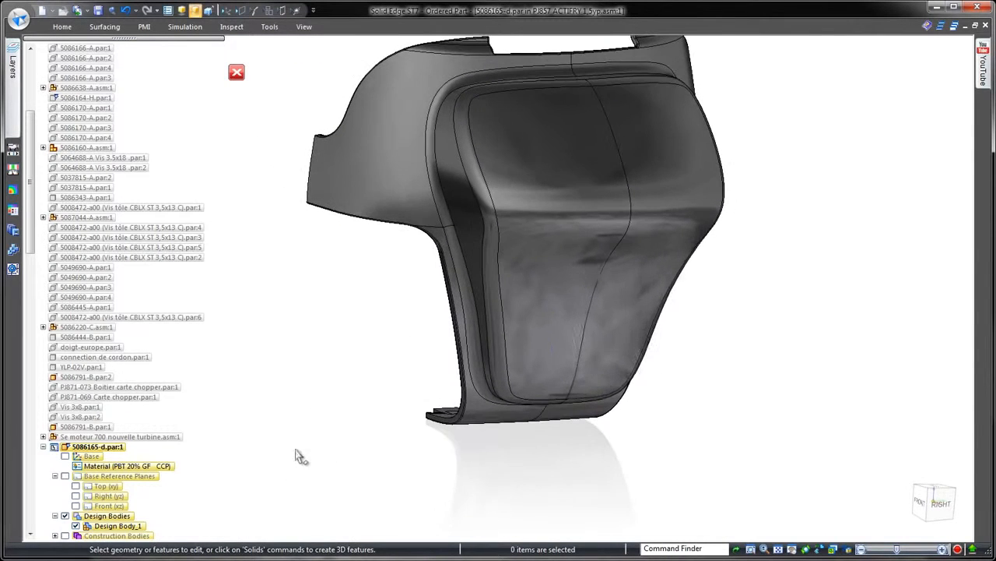
- Show the Vent Sketch and set up a vent with ribs and spars 3 mm thick and 2 mm deep
{"action": "scroll", "coordinate": [194, 421], "scroll_direction": "down", "scroll_amount": 20}
{"action": "left_click", "coordinate": [86, 296]}
{"action": "scroll", "coordinate": [264, 339], "scroll_direction": "up", "scroll_amount": 5}
{"action": "left_click", "coordinate": [66, 26]}
{"action": "left_click", "coordinate": [458, 71]}
{"action": "left_click", "coordinate": [473, 145]}
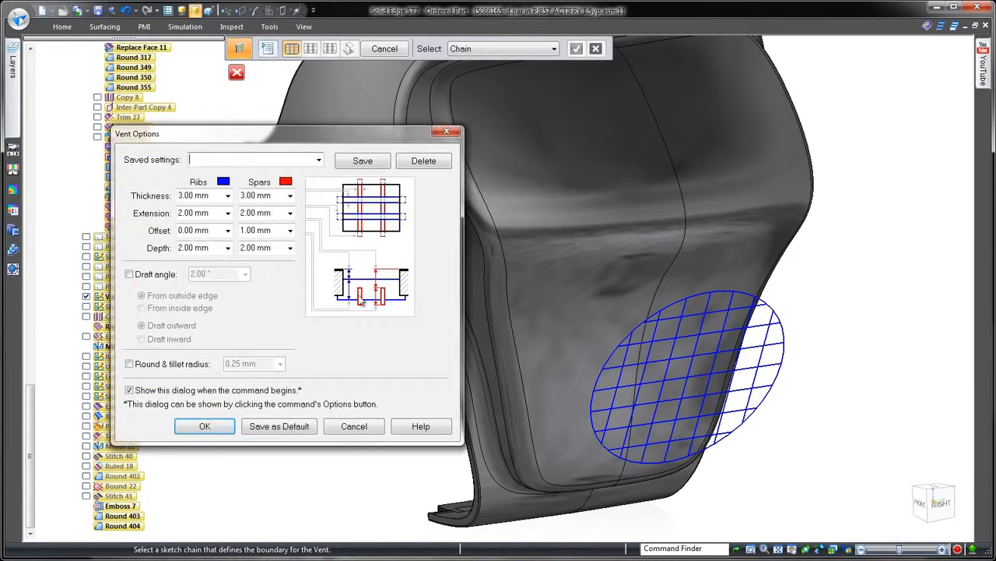
{"action": "left_click", "coordinate": [204, 426]}
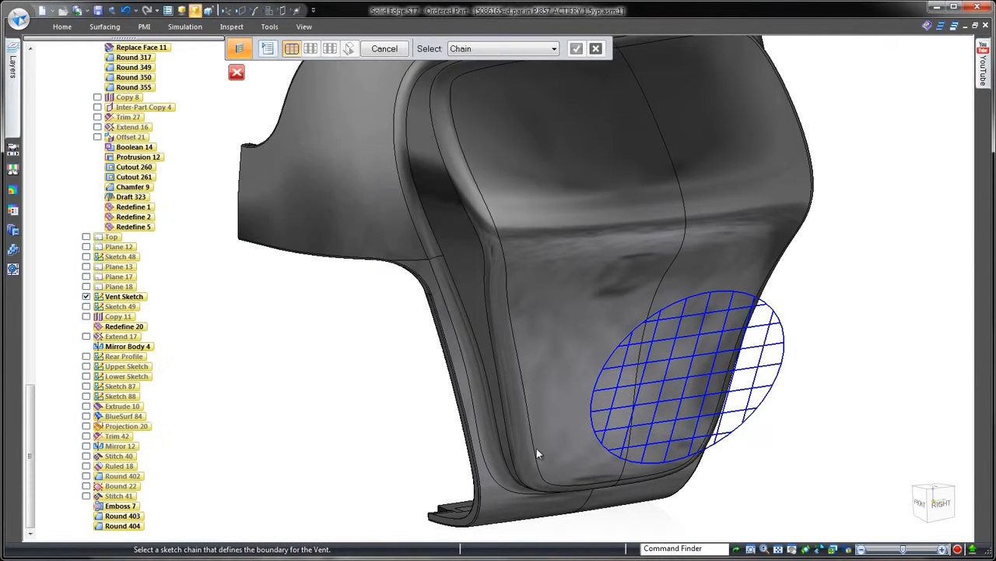
- Create the vent through the housing wall from the sketch's round boundary, with the crossing grid lines as ribs and spars
{"action": "left_click", "coordinate": [590, 419]}
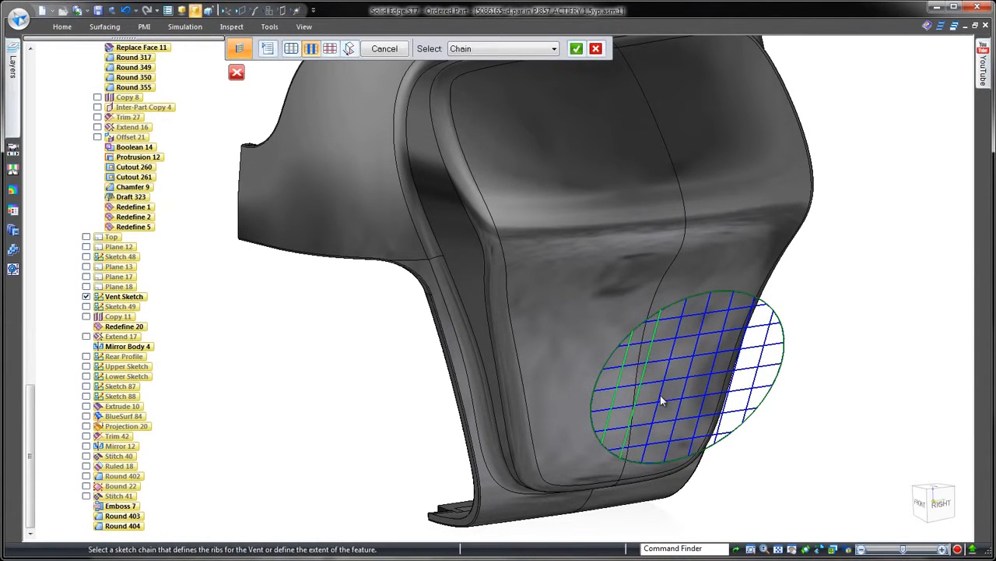
{"action": "left_click", "coordinate": [755, 384]}
{"action": "left_click", "coordinate": [524, 49]}
{"action": "left_click", "coordinate": [475, 68]}
{"action": "left_click_drag", "start_coordinate": [825, 551], "coordinate": [825, 550]}
{"action": "right_click", "coordinate": [365, 422]}
{"action": "left_click", "coordinate": [339, 373]}
{"action": "right_click", "coordinate": [340, 374]}
- Hide the Vent Sketch and close the housing part to return to the assembly
{"action": "left_click", "coordinate": [86, 295]}
{"action": "middle_click_drag", "start_coordinate": [333, 411], "coordinate": [339, 413]}
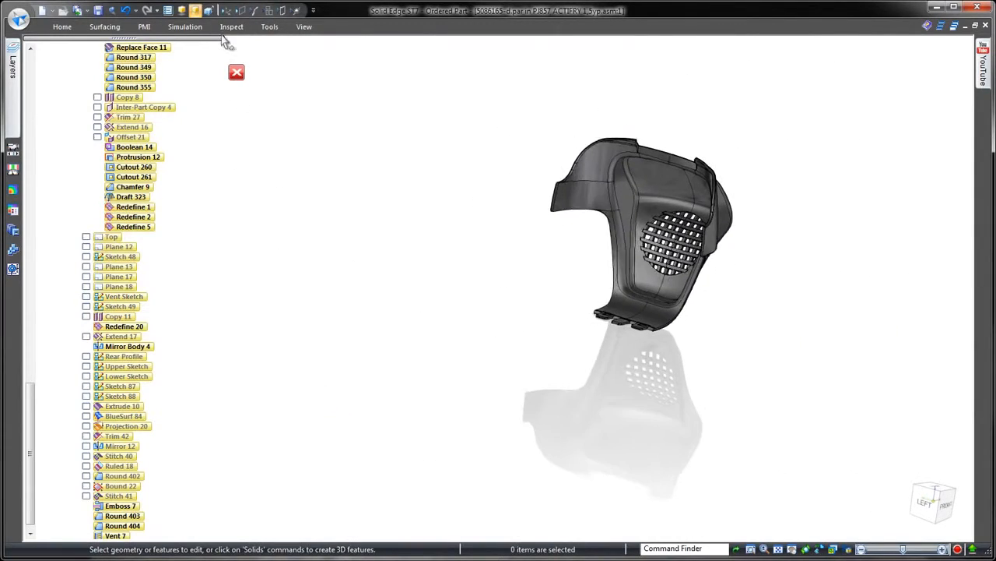
{"action": "left_click", "coordinate": [236, 73]}
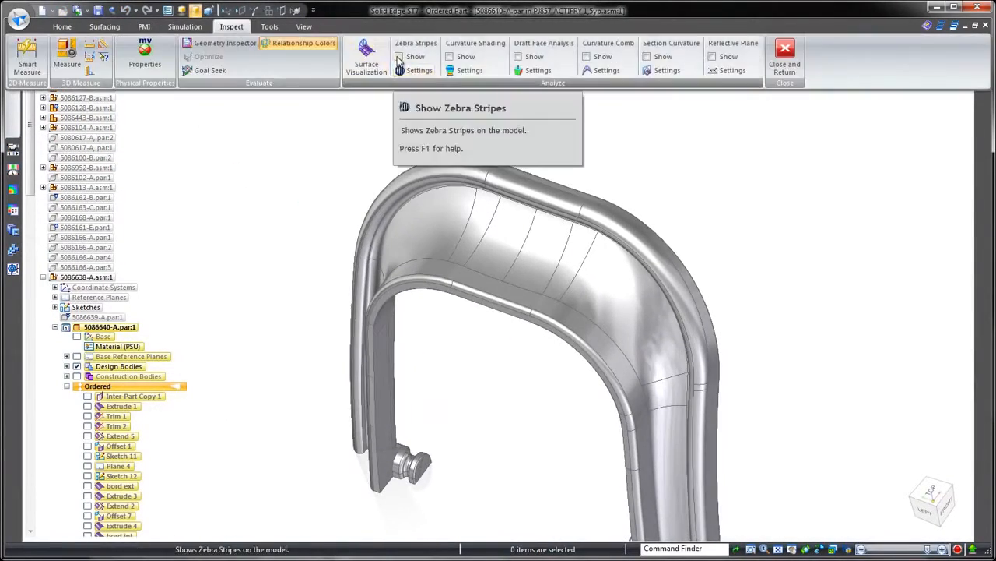
- Show zebra stripes on the arched part 5086640-A and redefine the adjacent faces along the arch as one smooth surface
{"action": "left_click", "coordinate": [399, 56]}
{"action": "middle_click_drag", "start_coordinate": [315, 174], "coordinate": [299, 188]}
{"action": "right_click_drag", "start_coordinate": [299, 189], "coordinate": [246, 189]}
{"action": "left_click", "coordinate": [538, 271]}
{"action": "left_click", "coordinate": [571, 280]}
{"action": "left_click", "coordinate": [596, 289]}
{"action": "right_click", "coordinate": [226, 164]}
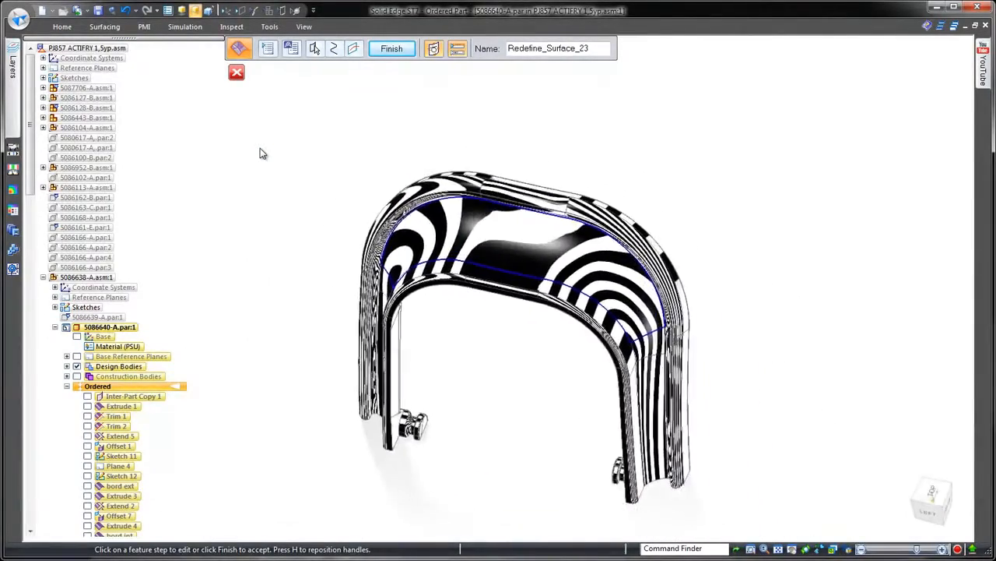
{"action": "left_click", "coordinate": [383, 49]}
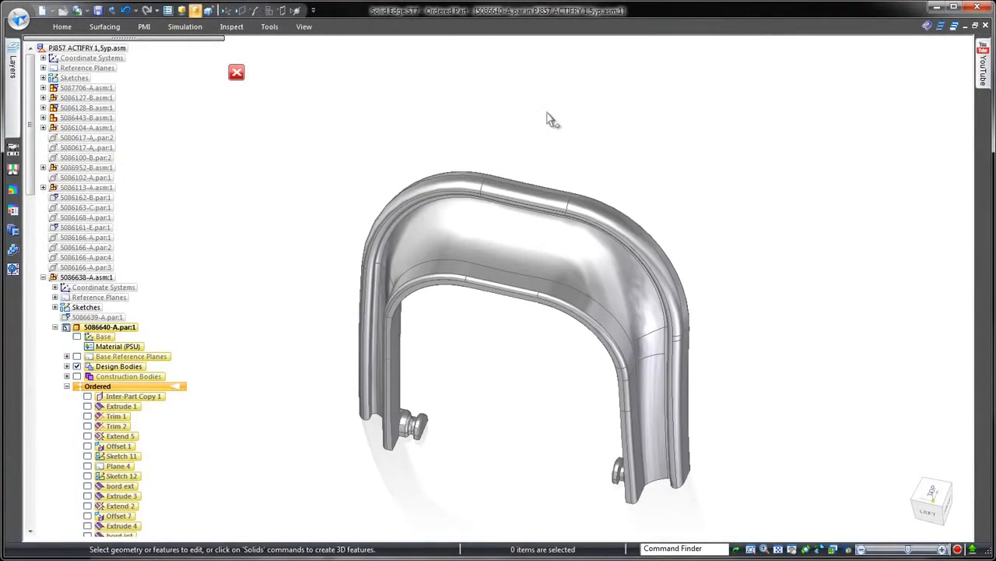
- Return to the assembly and open the central paddle hub, part 5086955-A, for in-place editing
{"action": "left_click", "coordinate": [238, 74]}
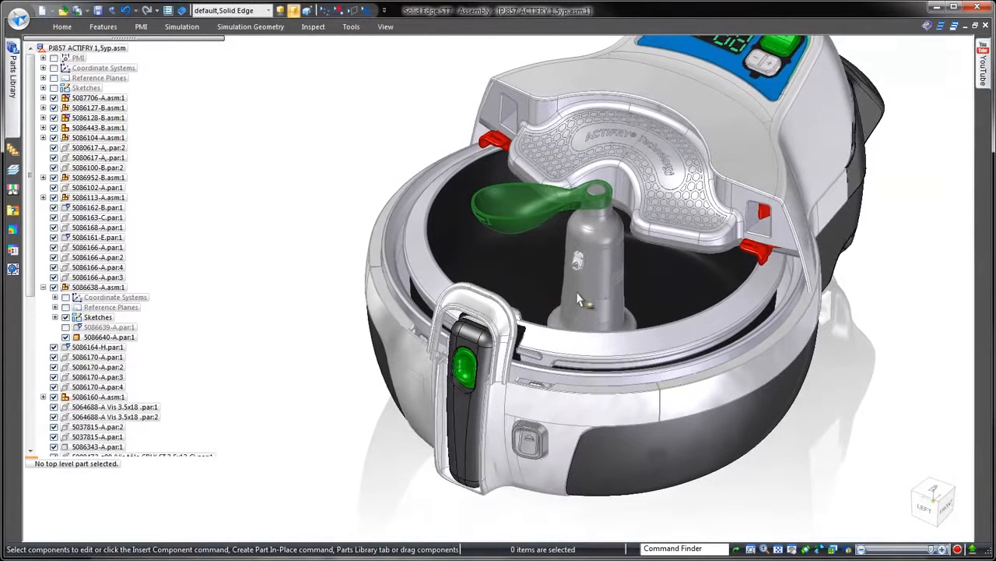
{"action": "left_click", "coordinate": [576, 294]}
{"action": "left_click", "coordinate": [520, 266]}
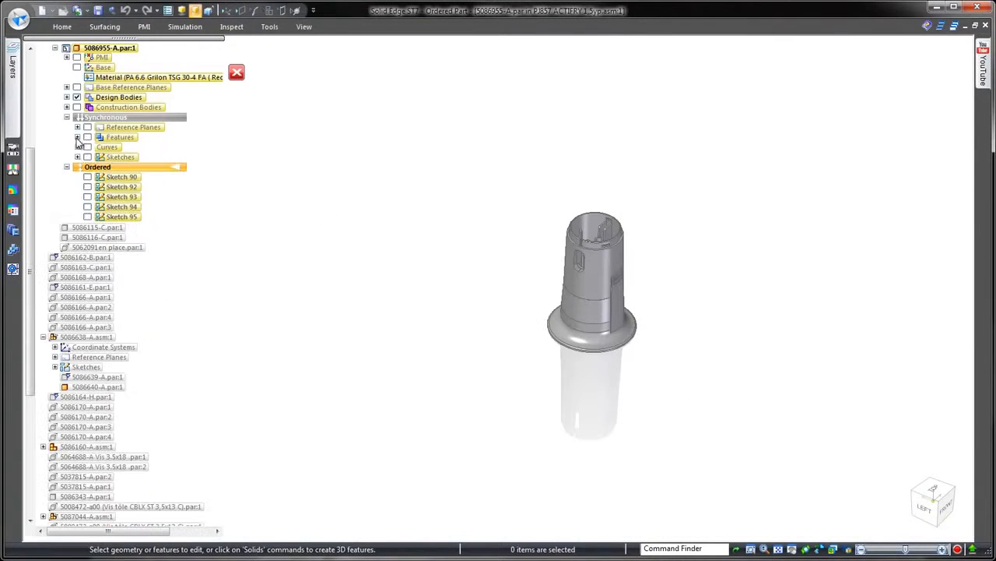
- Show the Paddle Profile and Paddle Step Profile sketches
{"action": "left_click", "coordinate": [77, 158]}
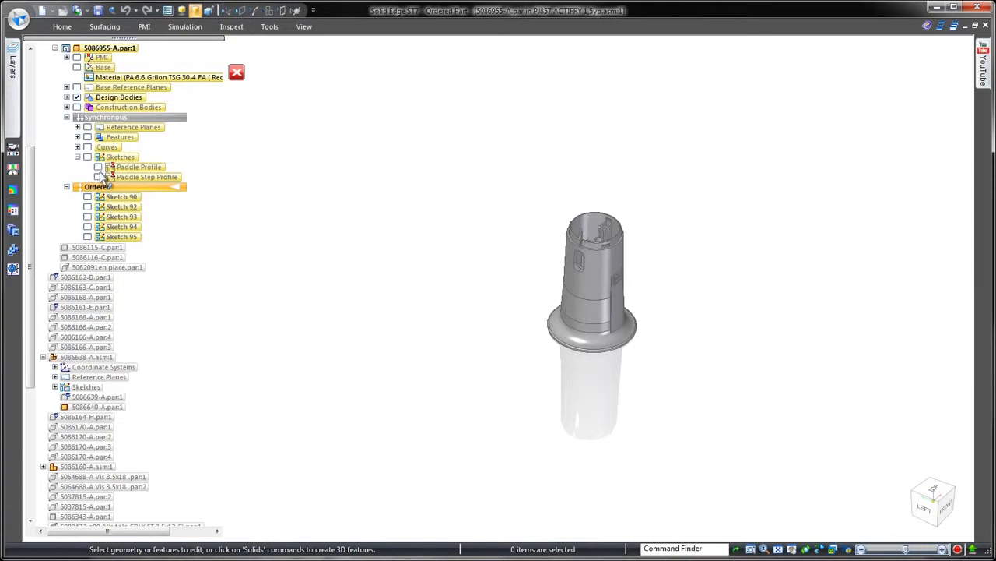
{"action": "left_click", "coordinate": [97, 168]}
{"action": "left_click", "coordinate": [97, 178]}
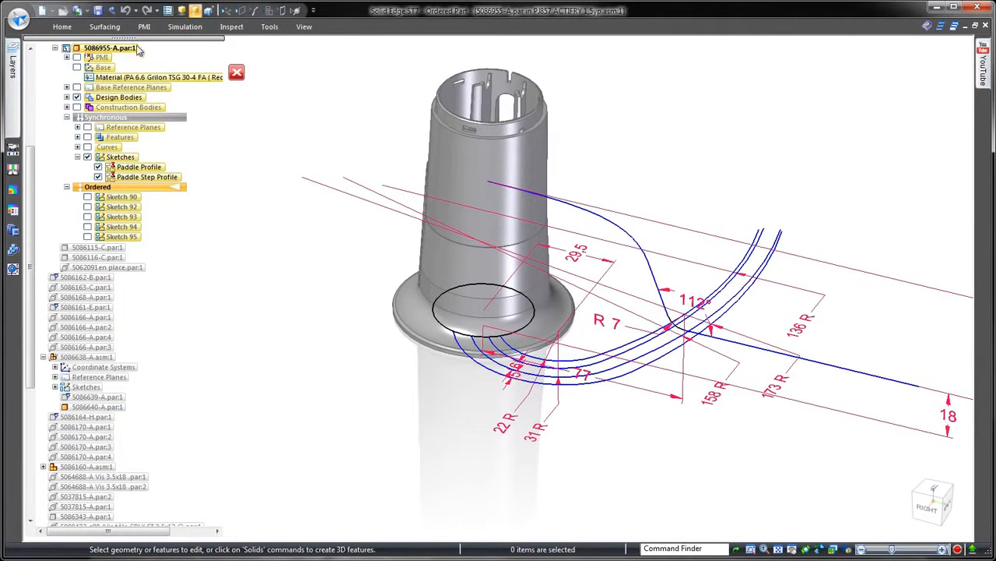
- Create a cross curve from the Paddle Profile chain and the Paddle Step Profile curve
{"action": "left_click", "coordinate": [106, 27]}
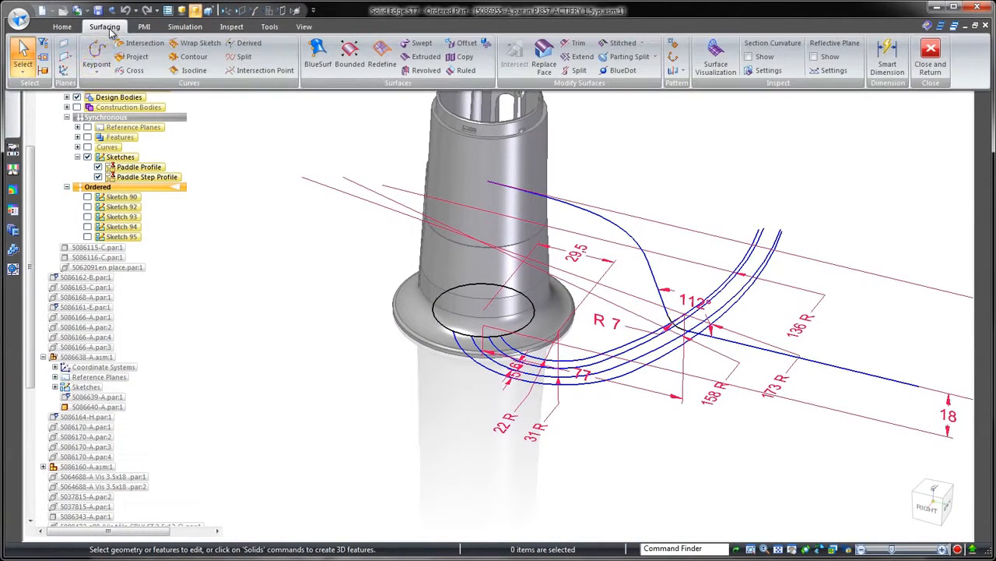
{"action": "left_click", "coordinate": [130, 70]}
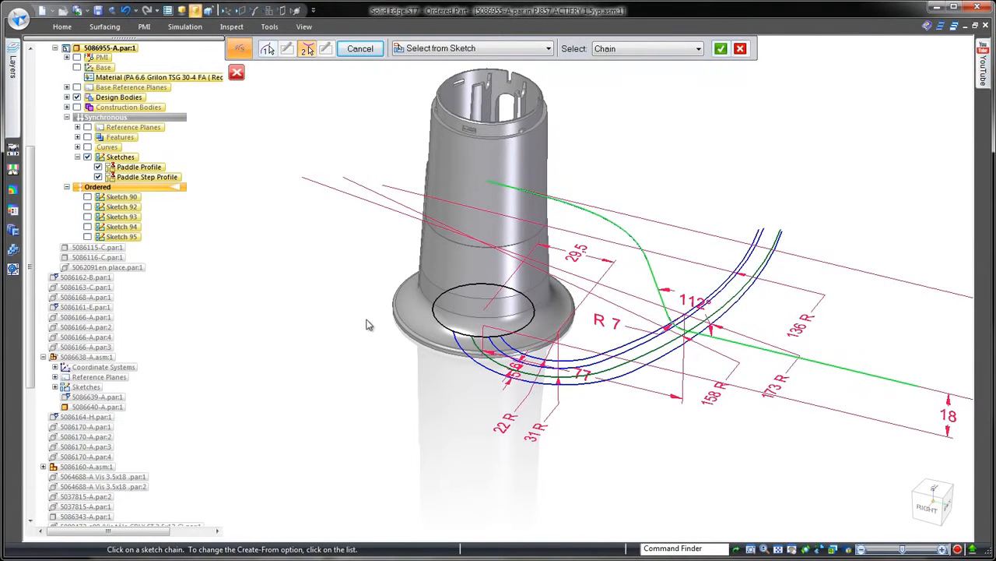
{"action": "right_click", "coordinate": [318, 268]}
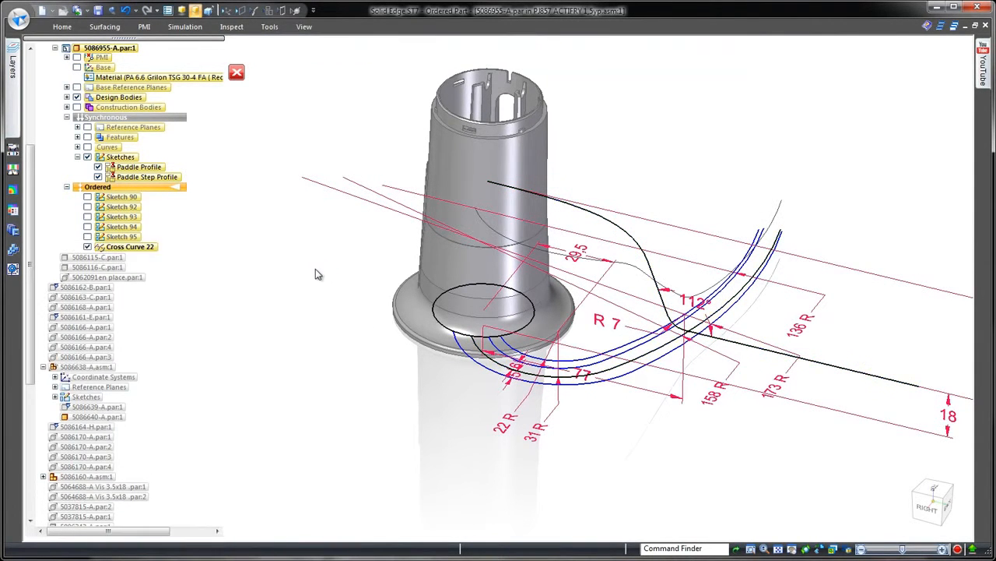
- Sketch a four-sided section on a plane crossing the paddle curves, joining the two upper curves to the base profile arcs
{"action": "middle_click_drag", "start_coordinate": [248, 294], "coordinate": [226, 264]}
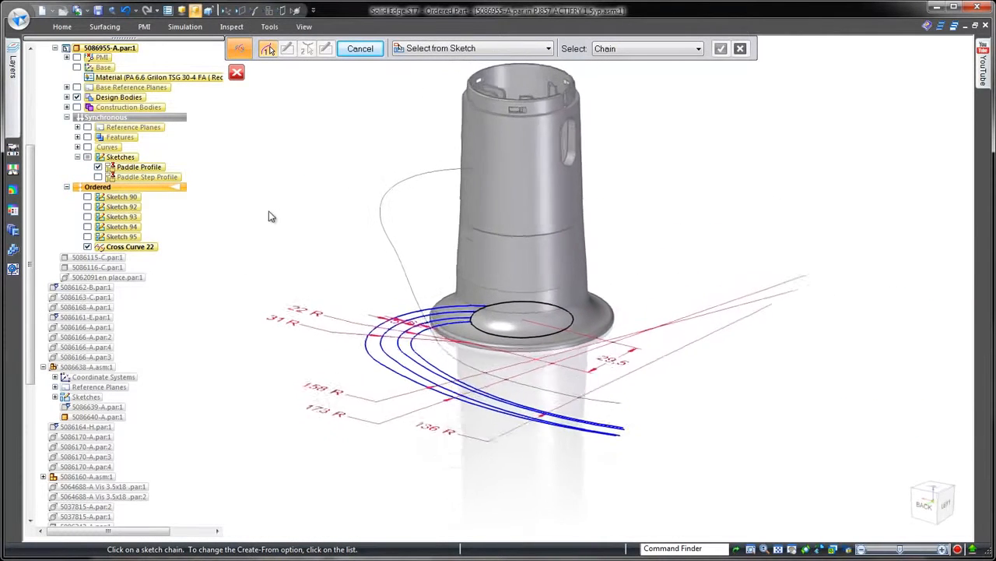
{"action": "right_click_drag", "start_coordinate": [274, 290], "coordinate": [299, 288]}
{"action": "left_click", "coordinate": [432, 48]}
{"action": "left_click", "coordinate": [408, 121]}
{"action": "left_click", "coordinate": [313, 233]}
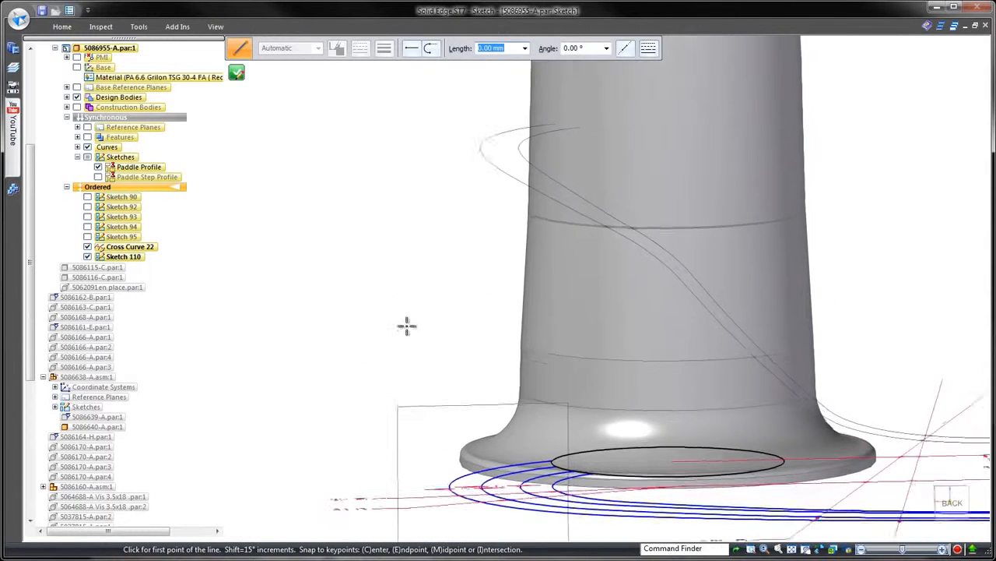
{"action": "left_click", "coordinate": [417, 469]}
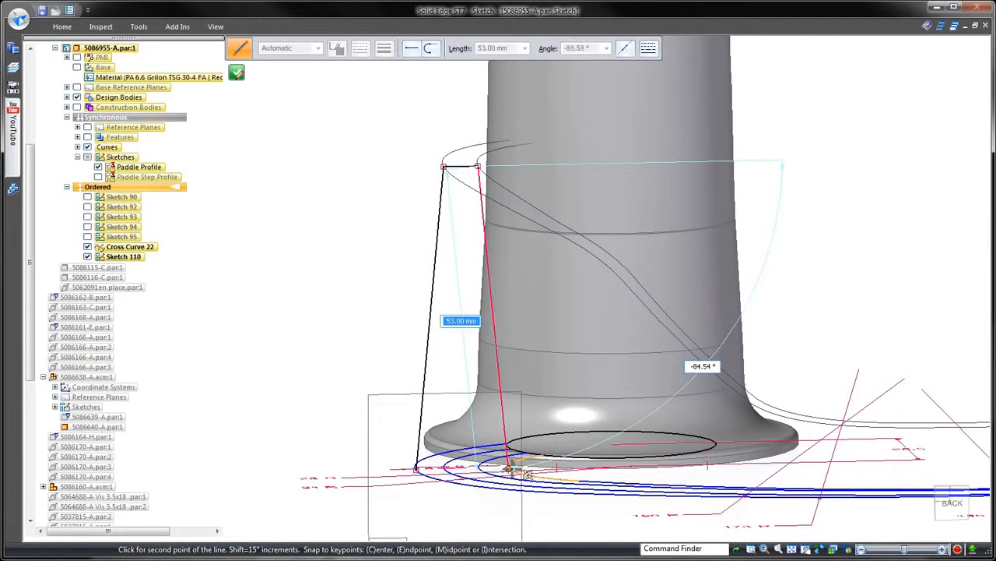
{"action": "left_click", "coordinate": [237, 75]}
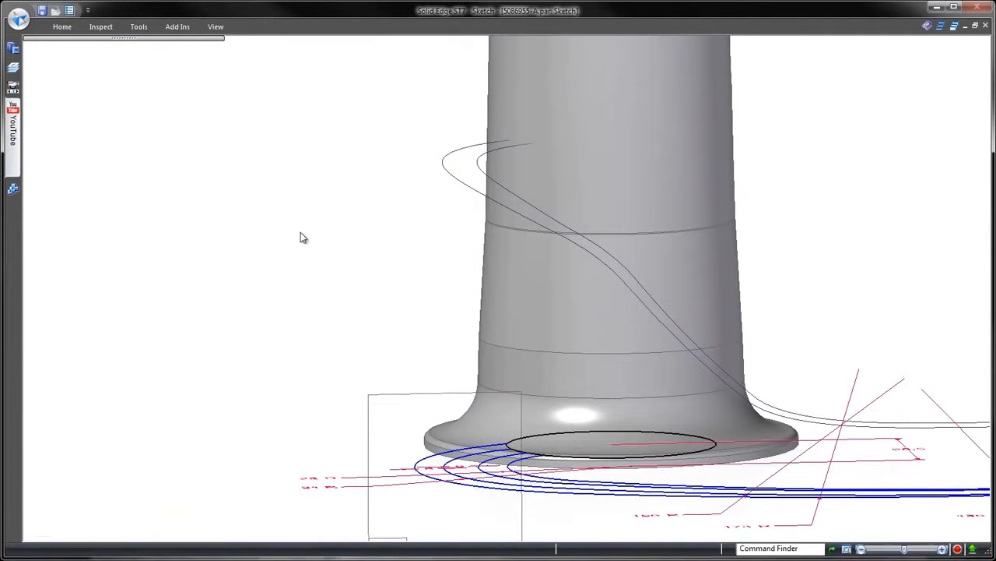
{"action": "right_click", "coordinate": [310, 248]}
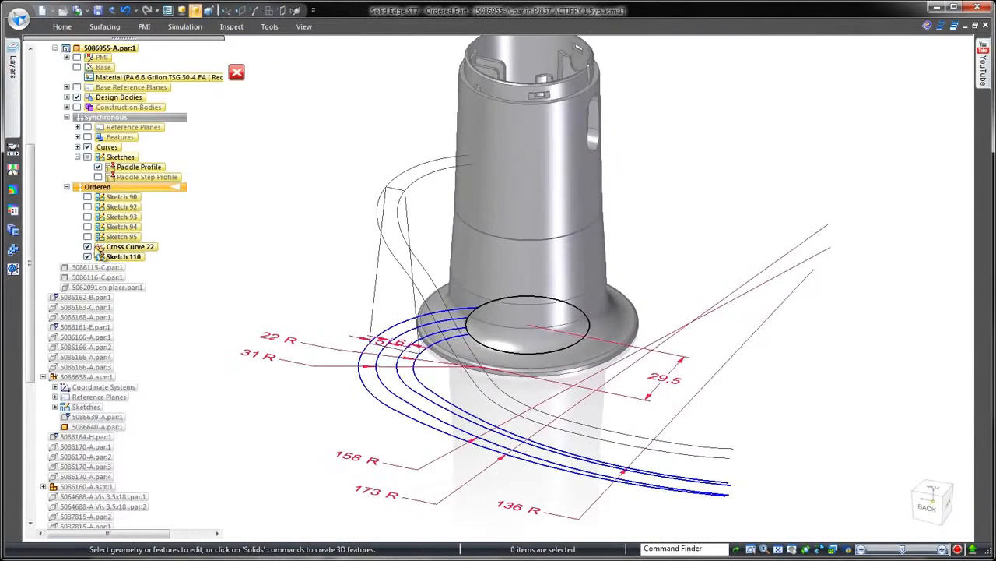
- Show Sketches 90 to 95 and pick them with Sketch 110 as cross sections of a lofted protrusion
{"action": "left_click", "coordinate": [88, 197]}
{"action": "right_click_drag", "start_coordinate": [334, 200], "coordinate": [311, 232]}
{"action": "left_click", "coordinate": [471, 146]}
{"action": "mouse_move", "coordinate": [405, 183]}
{"action": "middle_mouse_down"}
{"action": "mouse_move", "coordinate": [322, 215]}
{"action": "mouse_move", "coordinate": [257, 341]}
{"action": "mouse_move", "coordinate": [331, 274]}
{"action": "middle_mouse_up"}
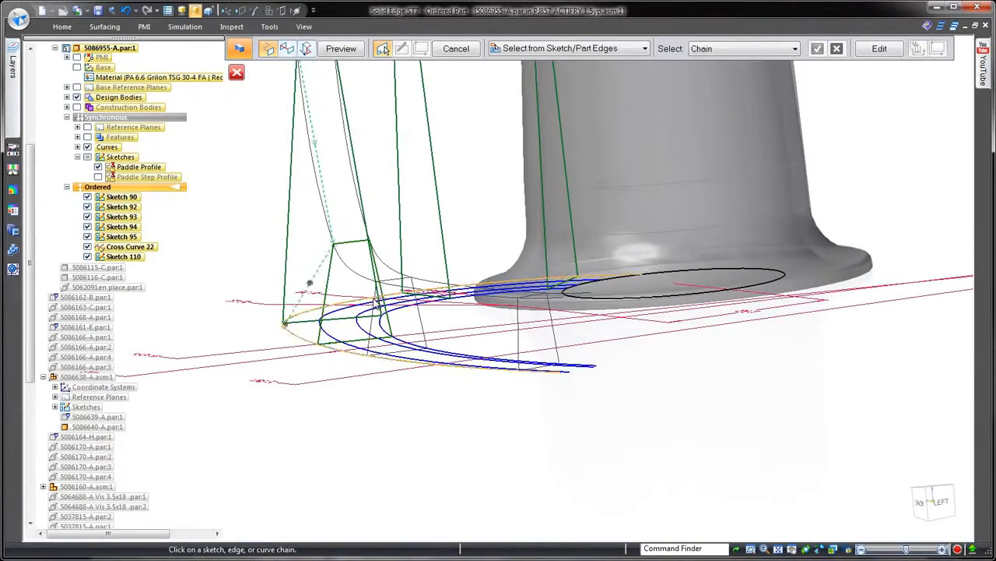
{"action": "middle_click_drag", "start_coordinate": [240, 250], "coordinate": [474, 319]}
{"action": "middle_click_drag", "start_coordinate": [494, 463], "coordinate": [323, 263]}
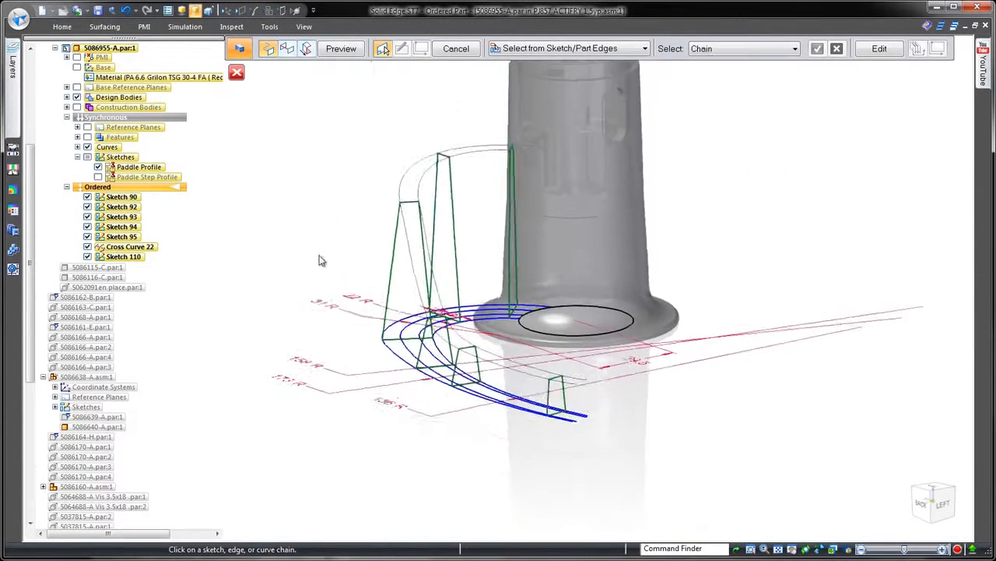
{"action": "left_click", "coordinate": [341, 48]}
- Guide the loft along the two upper paddle curves, finish the protrusion, and hide the sketches and curves
{"action": "middle_click_drag", "start_coordinate": [309, 182], "coordinate": [298, 120]}
{"action": "left_click", "coordinate": [287, 48]}
{"action": "left_click", "coordinate": [380, 176]}
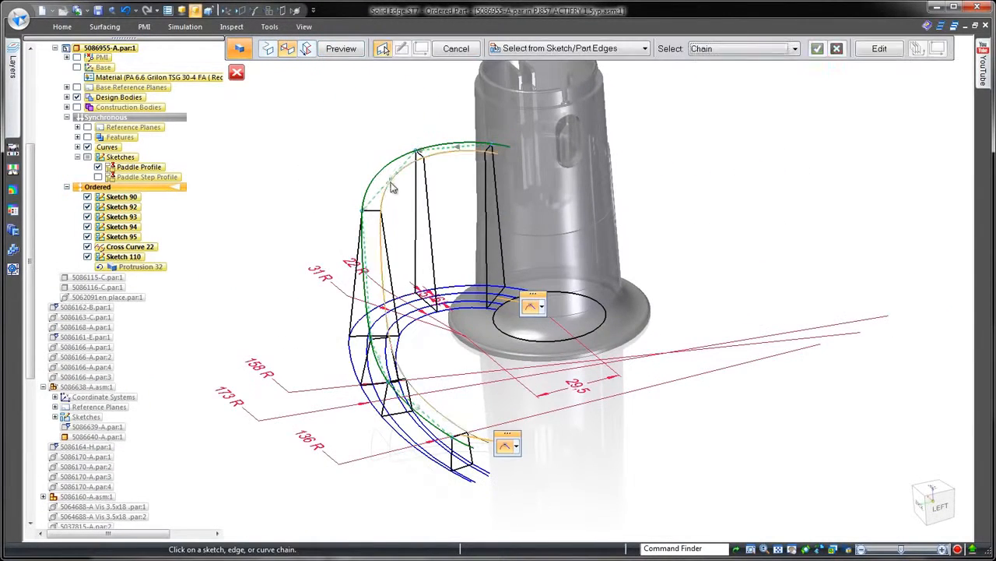
{"action": "right_click", "coordinate": [285, 193]}
{"action": "right_click", "coordinate": [282, 194]}
{"action": "left_click", "coordinate": [255, 11]}
{"action": "left_click", "coordinate": [269, 10]}
- Try bulging the paddle arm's inner wall by bowing the inner side line of Sketch 92 outward
{"action": "middle_click_drag", "start_coordinate": [295, 282], "coordinate": [230, 283]}
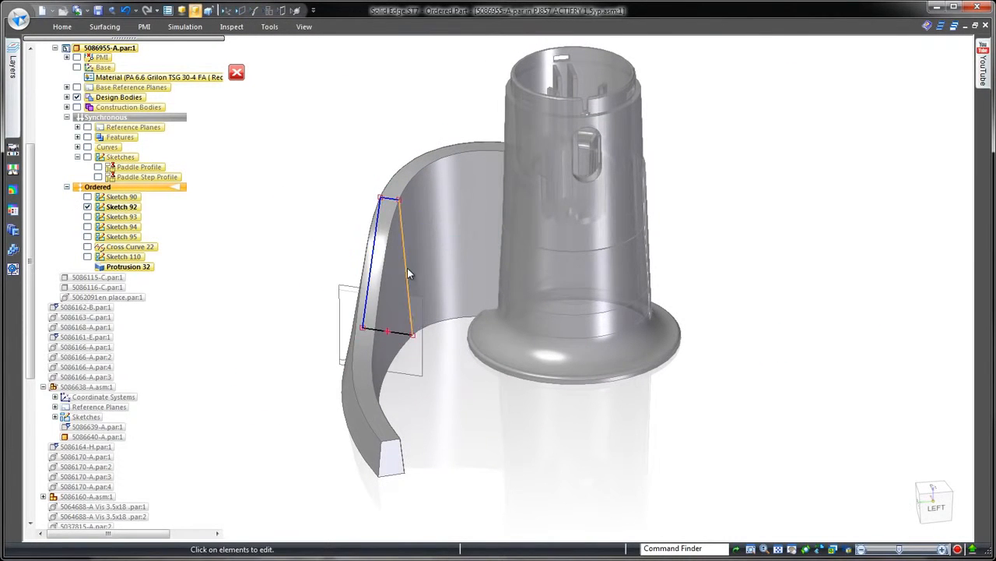
{"action": "left_click", "coordinate": [406, 268]}
{"action": "left_click_drag", "start_coordinate": [441, 266], "coordinate": [445, 267]}
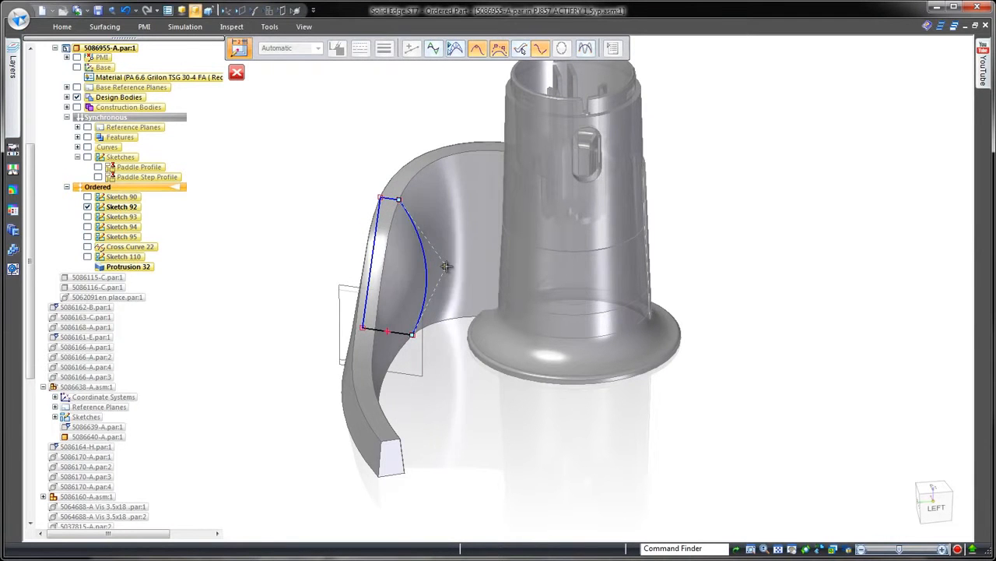
{"action": "mouse_move", "coordinate": [443, 400]}
{"action": "middle_mouse_down"}
{"action": "mouse_move", "coordinate": [456, 416]}
{"action": "mouse_move", "coordinate": [275, 297]}
{"action": "middle_mouse_up"}
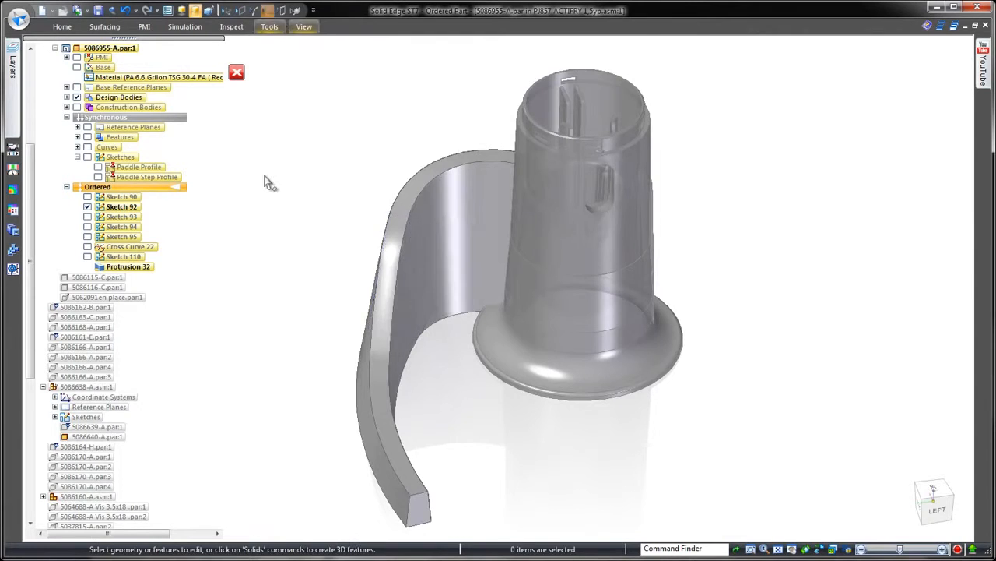
- Hide Sketch 92 and round the long upper edges of the paddle arm
{"action": "left_click", "coordinate": [266, 10]}
{"action": "right_click_drag", "start_coordinate": [270, 349], "coordinate": [264, 388]}
{"action": "left_click", "coordinate": [85, 187]}
{"action": "left_click", "coordinate": [260, 99]}
{"action": "left_click", "coordinate": [467, 45]}
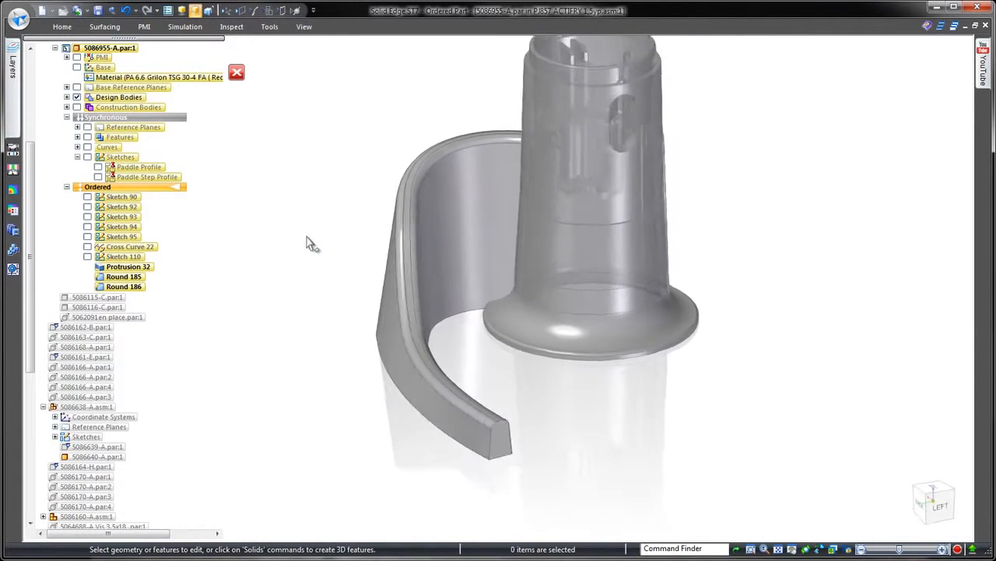
- Toggle the construction body Solid Body_269 to a design body
{"action": "left_click", "coordinate": [67, 108]}
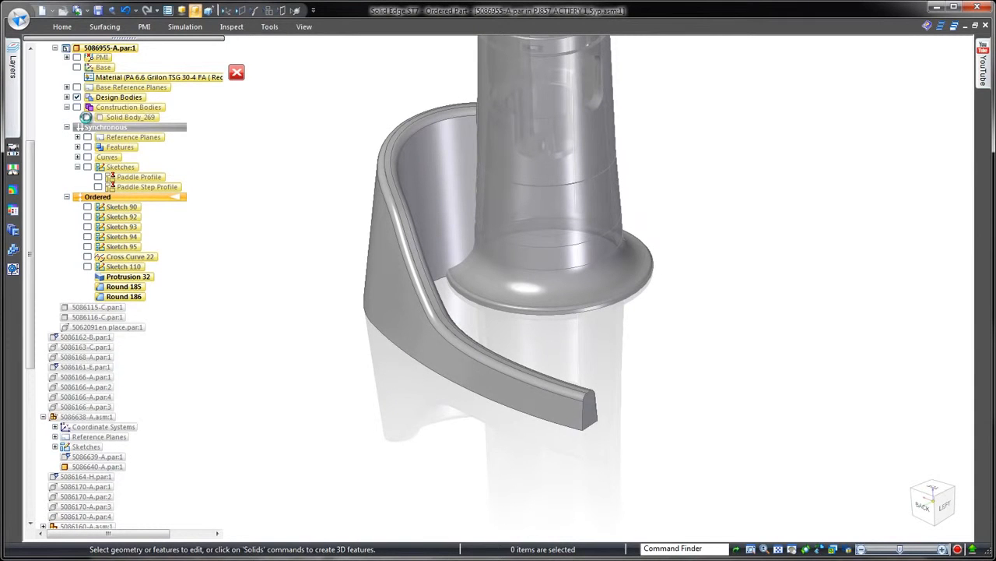
{"action": "right_click", "coordinate": [115, 118]}
{"action": "left_click", "coordinate": [186, 157]}
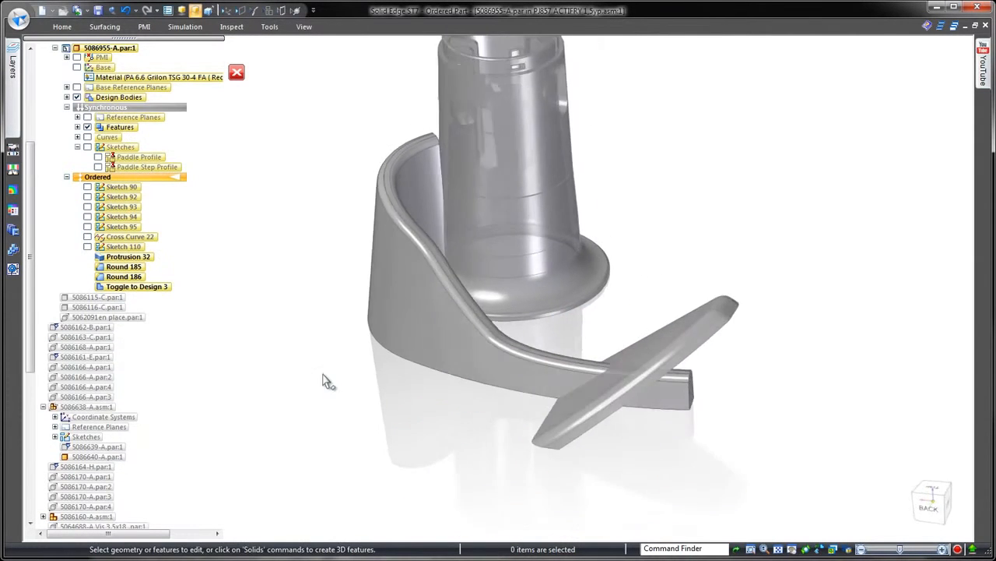
- Replace the paddle arm's end faces with adjoining body faces so the arm meets the blade
{"action": "left_click", "coordinate": [104, 26]}
{"action": "left_click", "coordinate": [540, 60]}
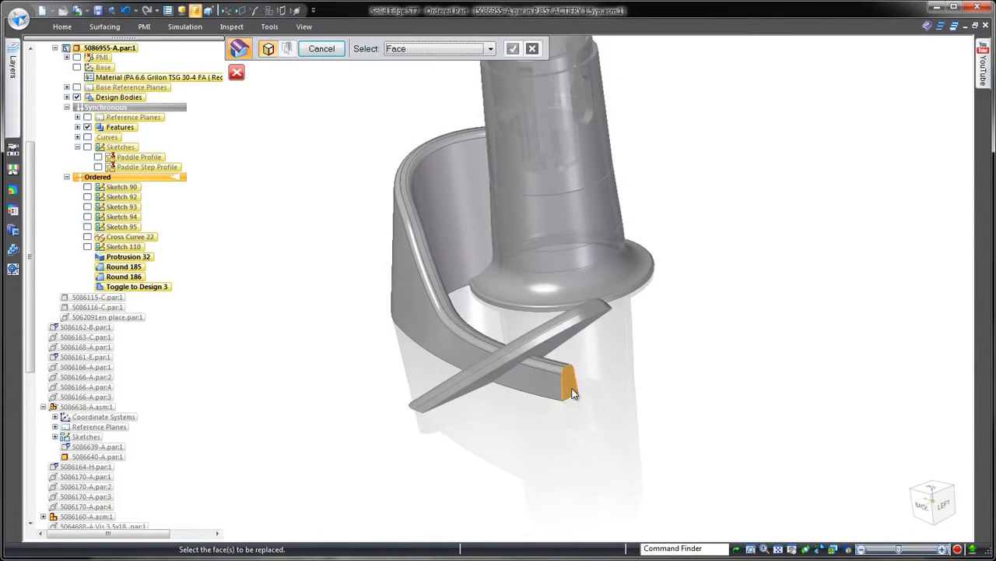
{"action": "left_click", "coordinate": [571, 381]}
{"action": "middle_click_drag", "start_coordinate": [640, 468], "coordinate": [667, 349]}
{"action": "key", "text": "Return"}
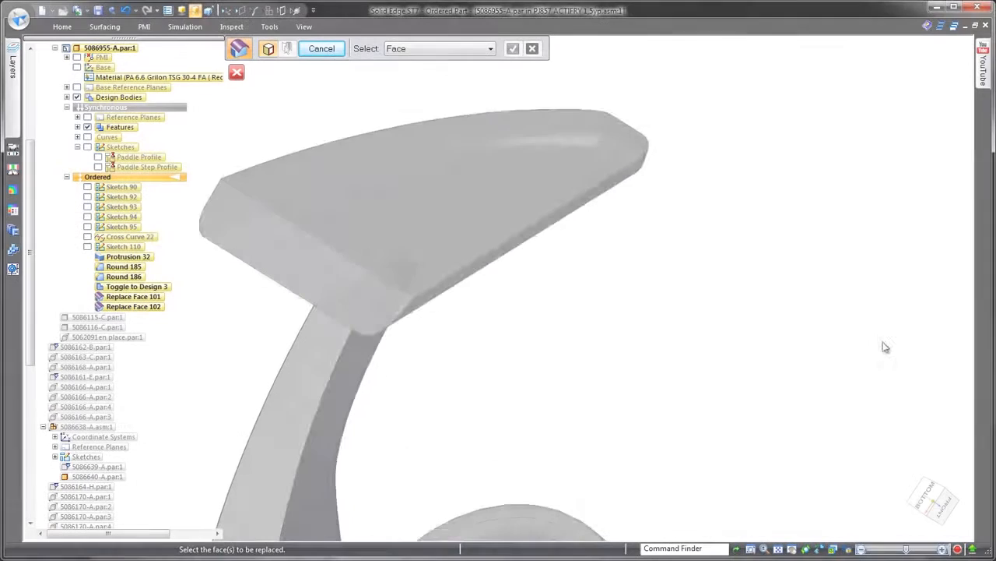
{"action": "key", "text": "Escape"}
- Redefine the blade's large flat face as a single surface
{"action": "left_click", "coordinate": [567, 204]}
{"action": "key", "text": "Escape"}
{"action": "middle_click_drag", "start_coordinate": [428, 201], "coordinate": [359, 173]}
{"action": "right_click_drag", "start_coordinate": [359, 173], "coordinate": [307, 175]}
{"action": "left_click", "coordinate": [431, 288]}
{"action": "right_click", "coordinate": [379, 200]}
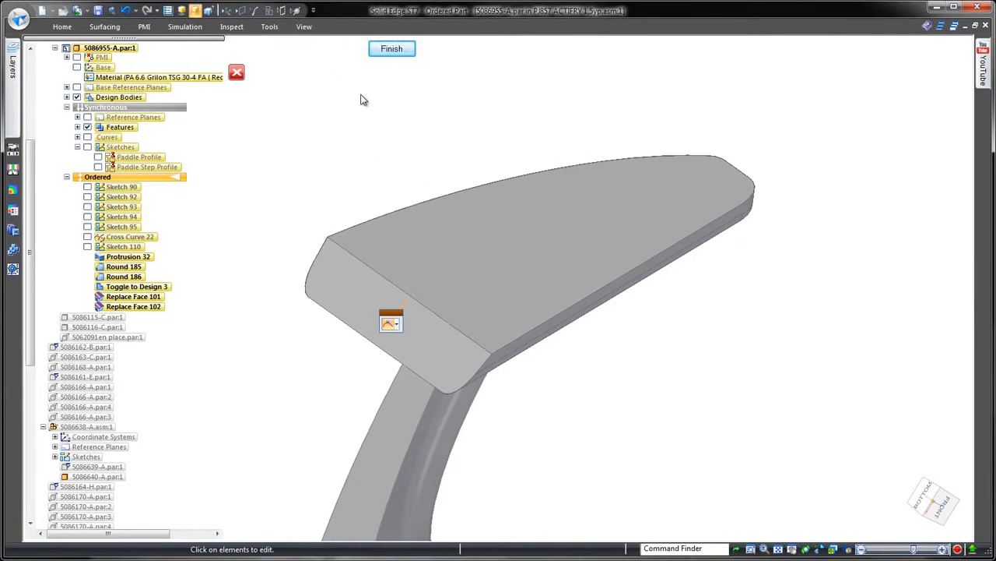
- Add a lengthwise guide curve across the redefined blade face on a plane normal to its short straight edge
{"action": "left_click", "coordinate": [354, 48]}
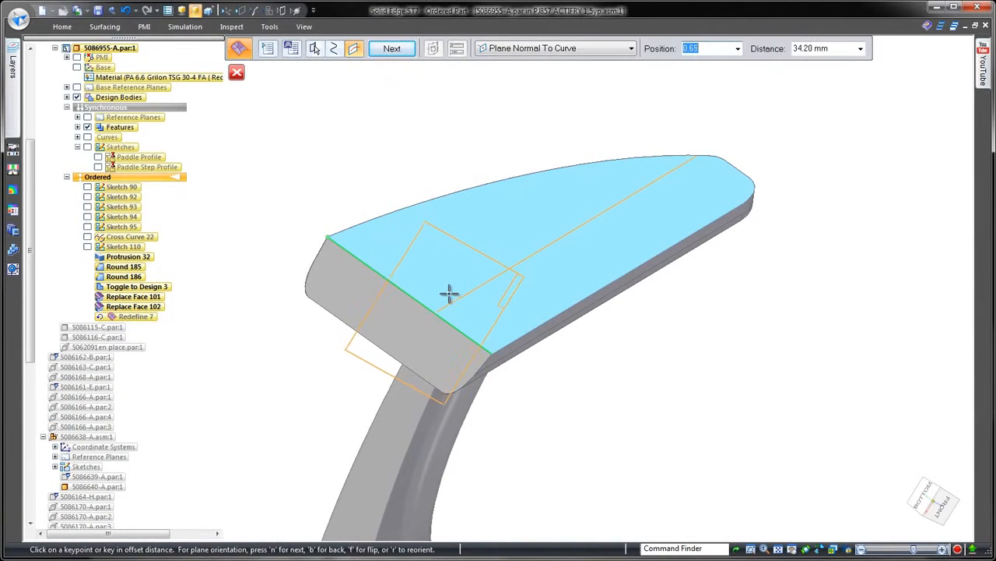
{"action": "left_click", "coordinate": [439, 285]}
{"action": "right_click", "coordinate": [385, 135]}
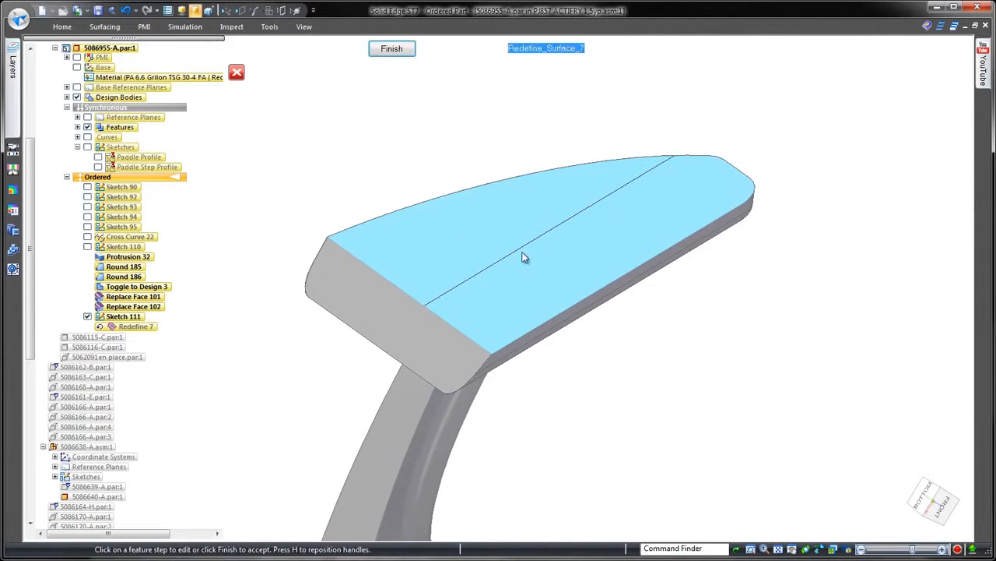
- Bow the blade's guide curve inward to make the face concave and finish the redefined surface
{"action": "left_click", "coordinate": [530, 242]}
{"action": "mouse_move", "coordinate": [433, 125]}
{"action": "middle_mouse_down"}
{"action": "mouse_move", "coordinate": [445, 171]}
{"action": "mouse_move", "coordinate": [542, 305]}
{"action": "mouse_move", "coordinate": [532, 293]}
{"action": "middle_mouse_up"}
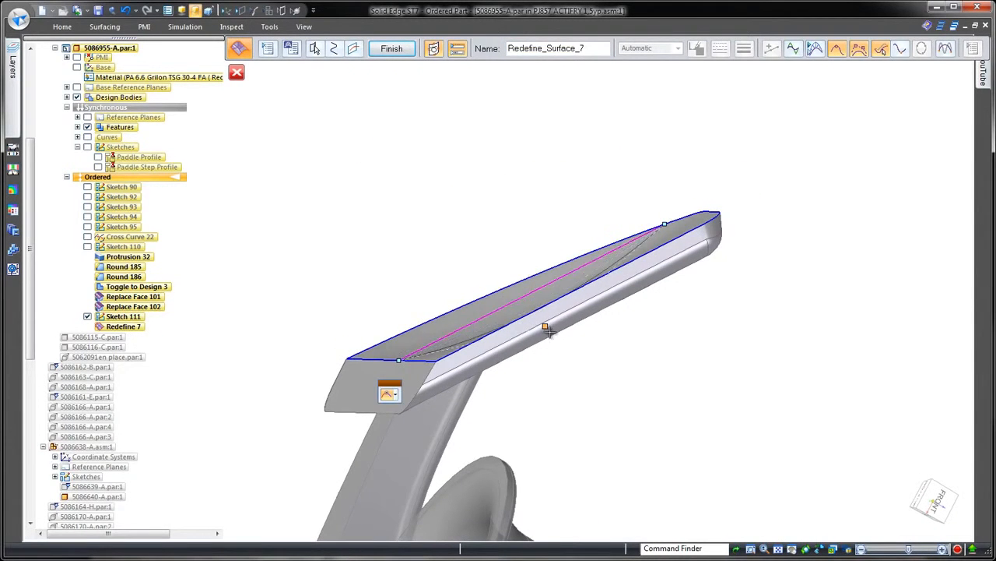
{"action": "right_click", "coordinate": [381, 195]}
{"action": "middle_click_drag", "start_coordinate": [378, 197], "coordinate": [503, 460]}
{"action": "left_click", "coordinate": [391, 48]}
- Close the hub part to return to the assembly and apply the 00-all display configuration
{"action": "right_click", "coordinate": [406, 170]}
{"action": "left_click", "coordinate": [368, 128]}
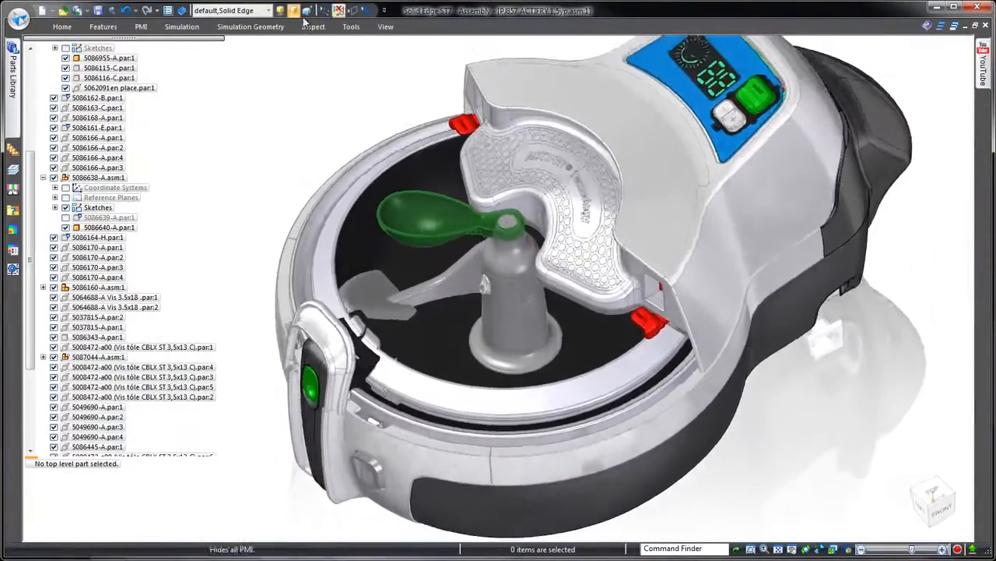
{"action": "left_click", "coordinate": [233, 10]}
{"action": "left_click", "coordinate": [225, 29]}
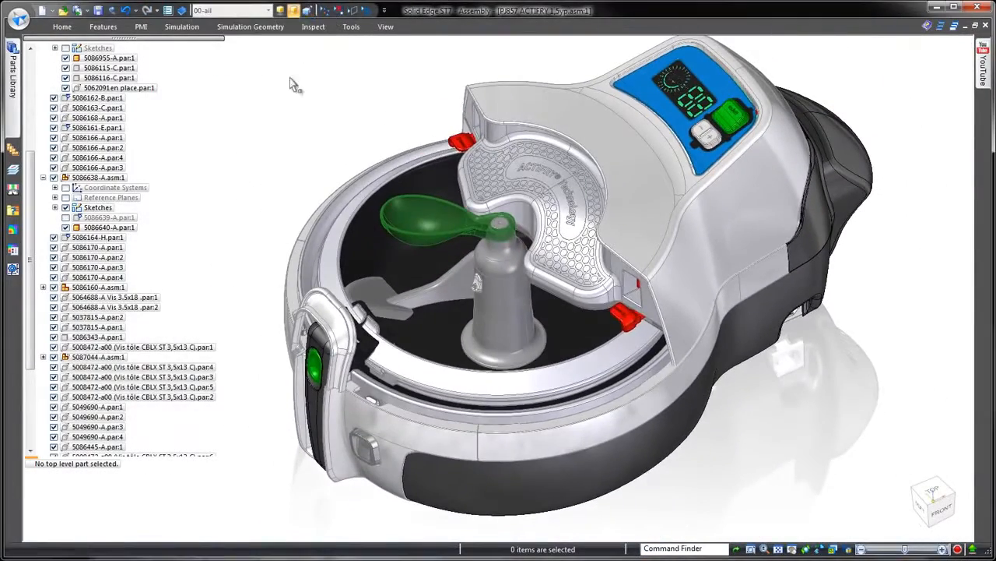